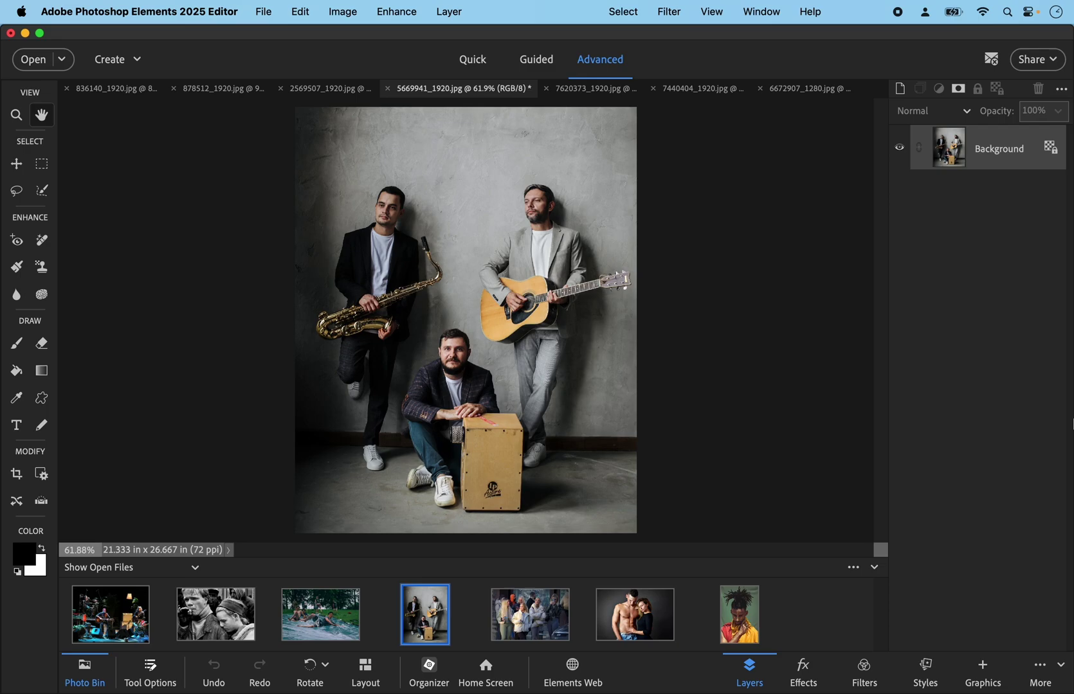
# - Apply the diagonal light-beam texture to the musicians photo in Quick mode, then return to Advanced
pyautogui.click(473, 61)
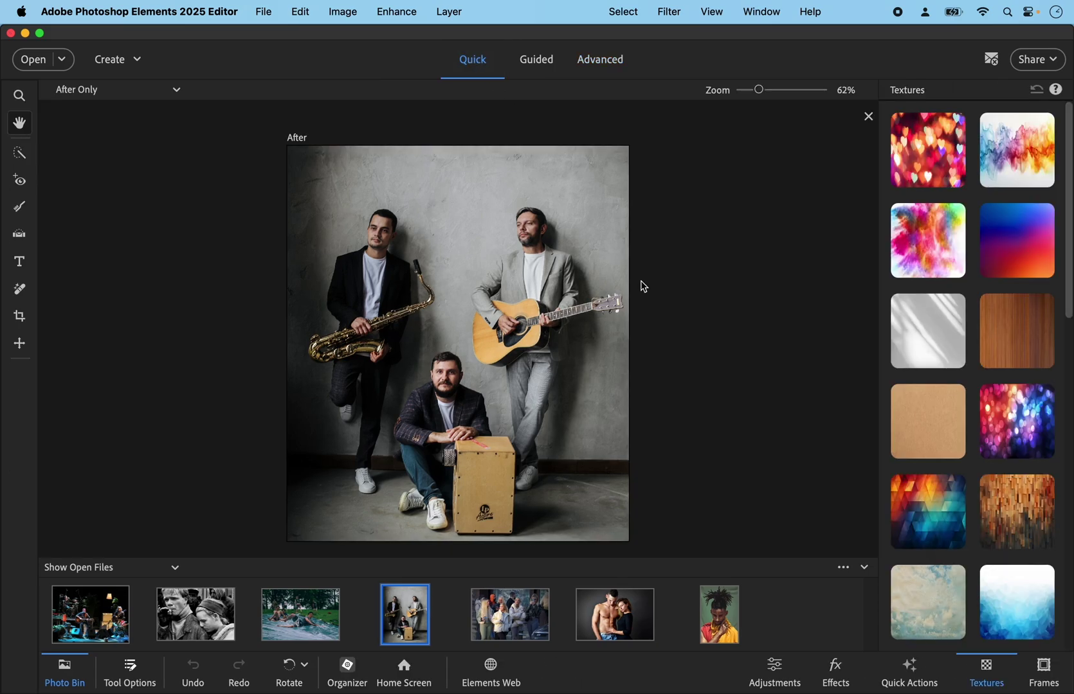
pyautogui.click(989, 675)
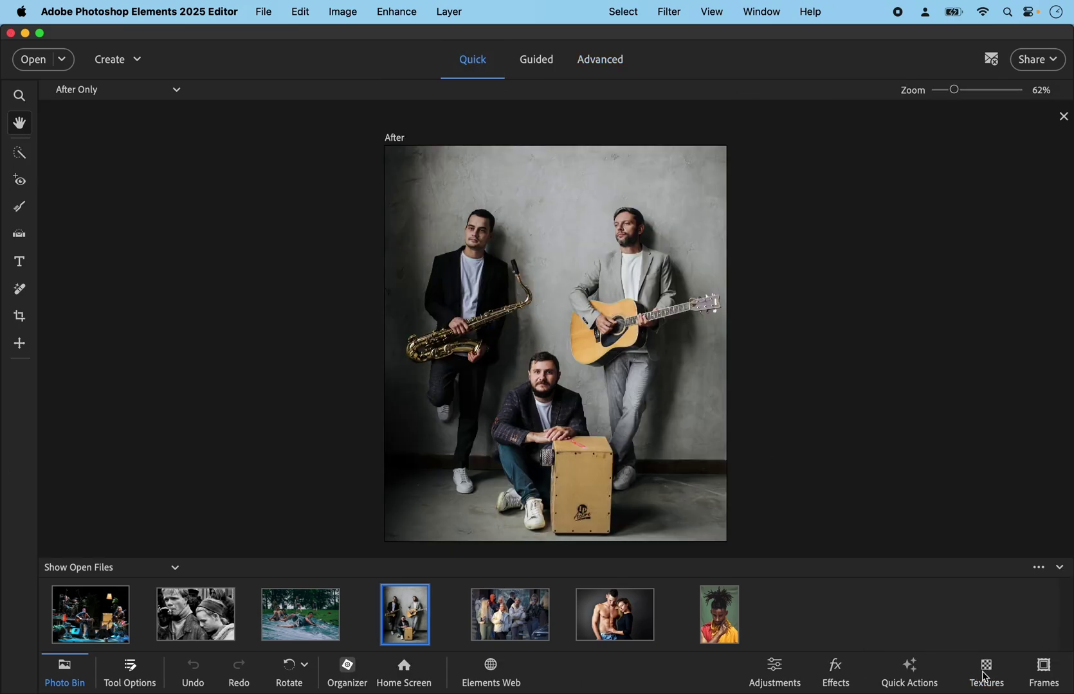
pyautogui.click(989, 674)
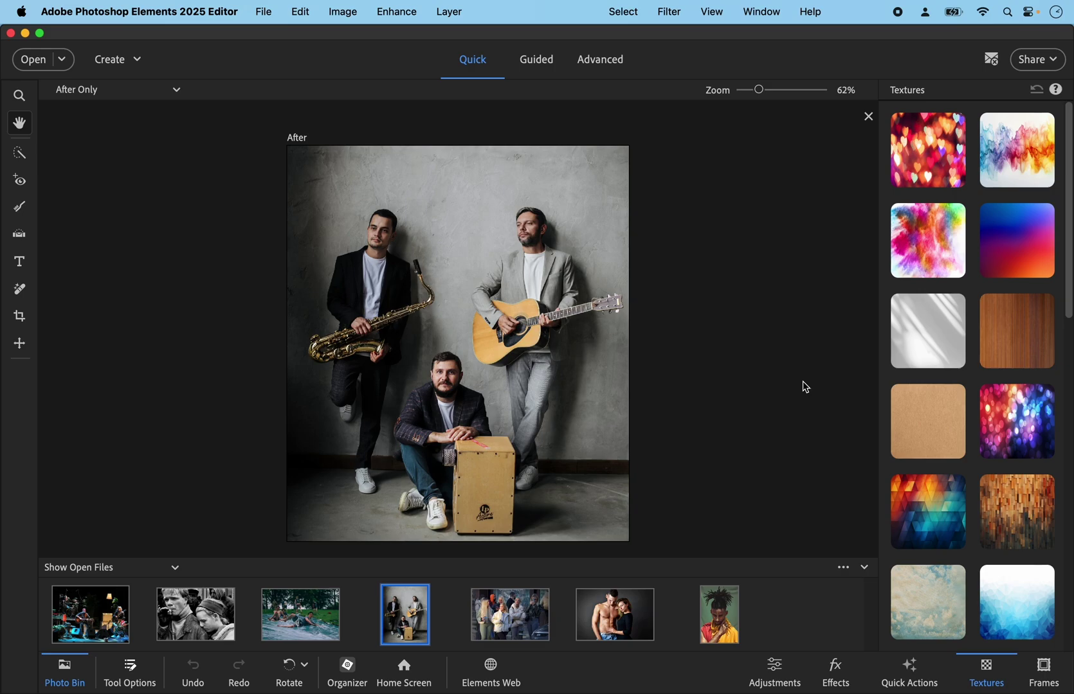
pyautogui.click(927, 249)
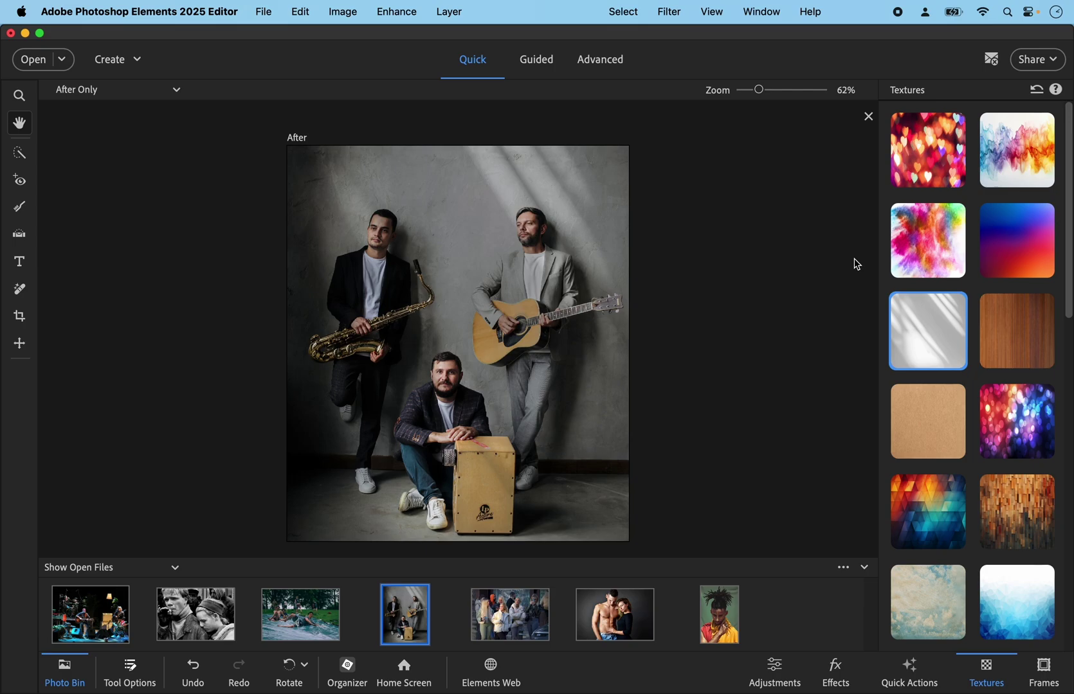
pyautogui.click(613, 66)
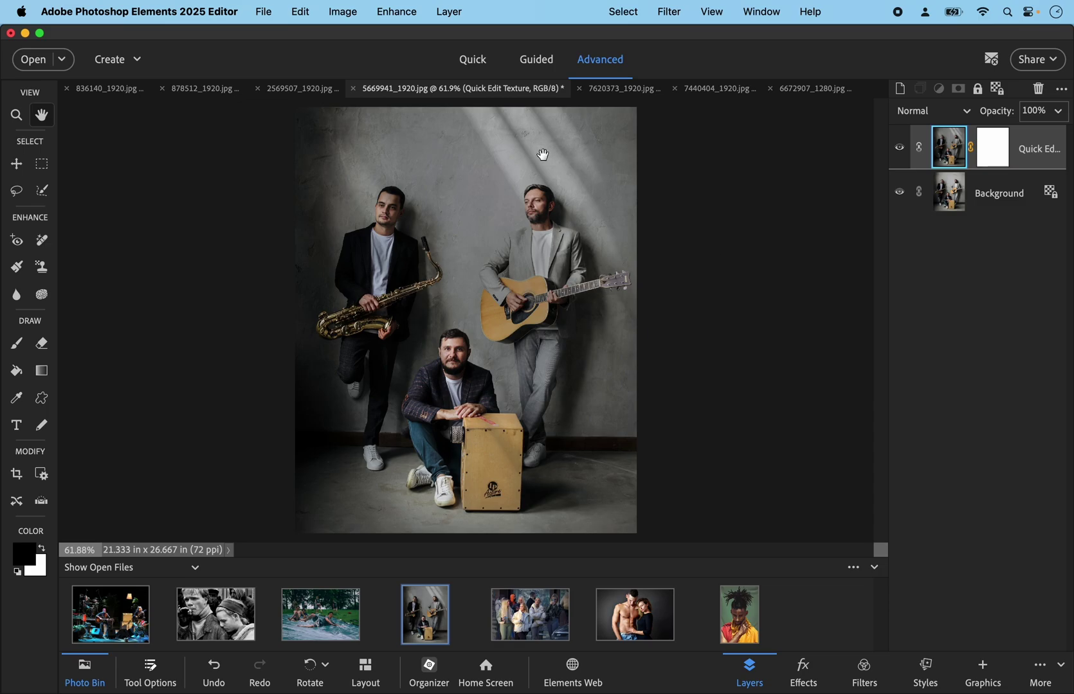
# - Close the musicians photo, apply Blue Wash to the dreadlocks portrait, and view Before & After - Horizontal
pyautogui.click(355, 89)
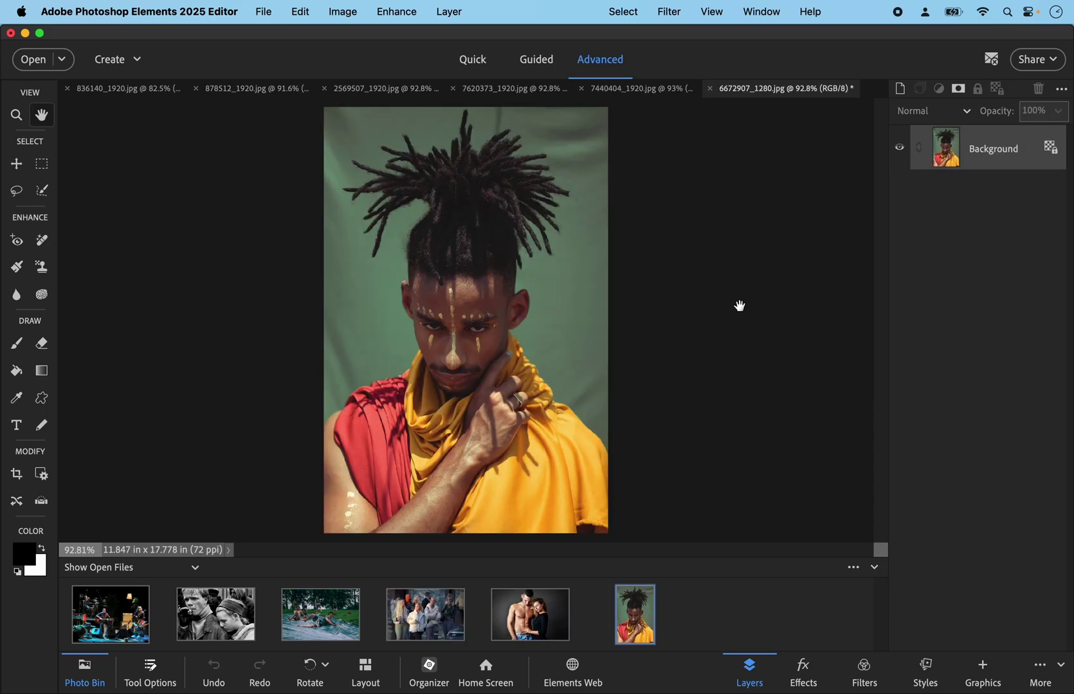
pyautogui.click(486, 67)
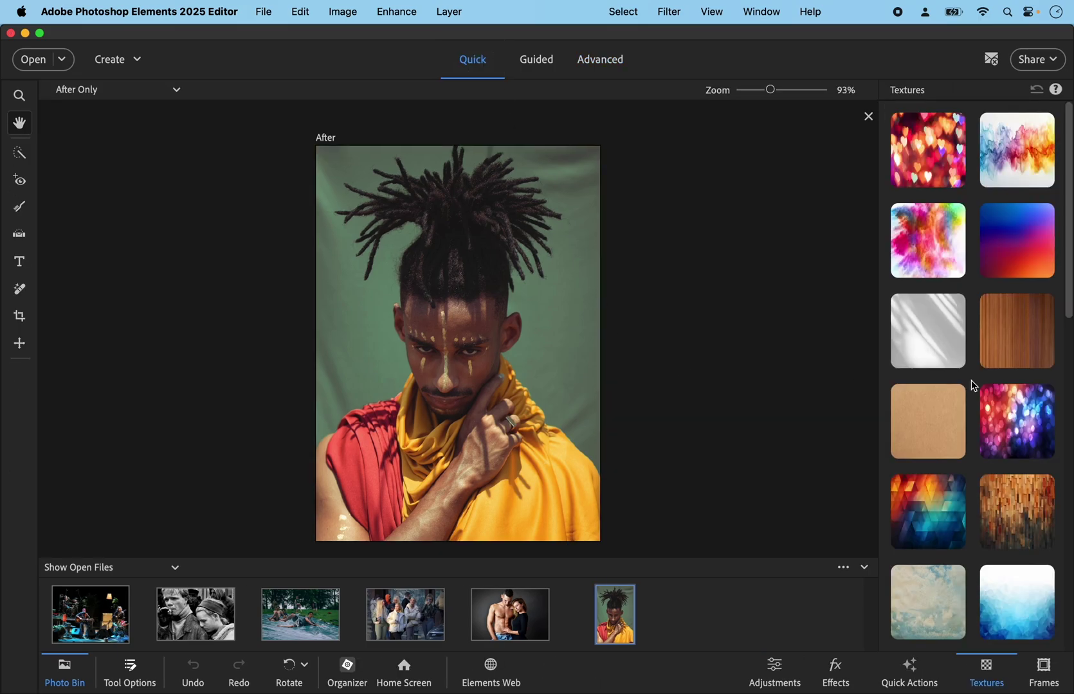
pyautogui.scroll(-3, 970, 380)
pyautogui.scroll(-10, 971, 380)
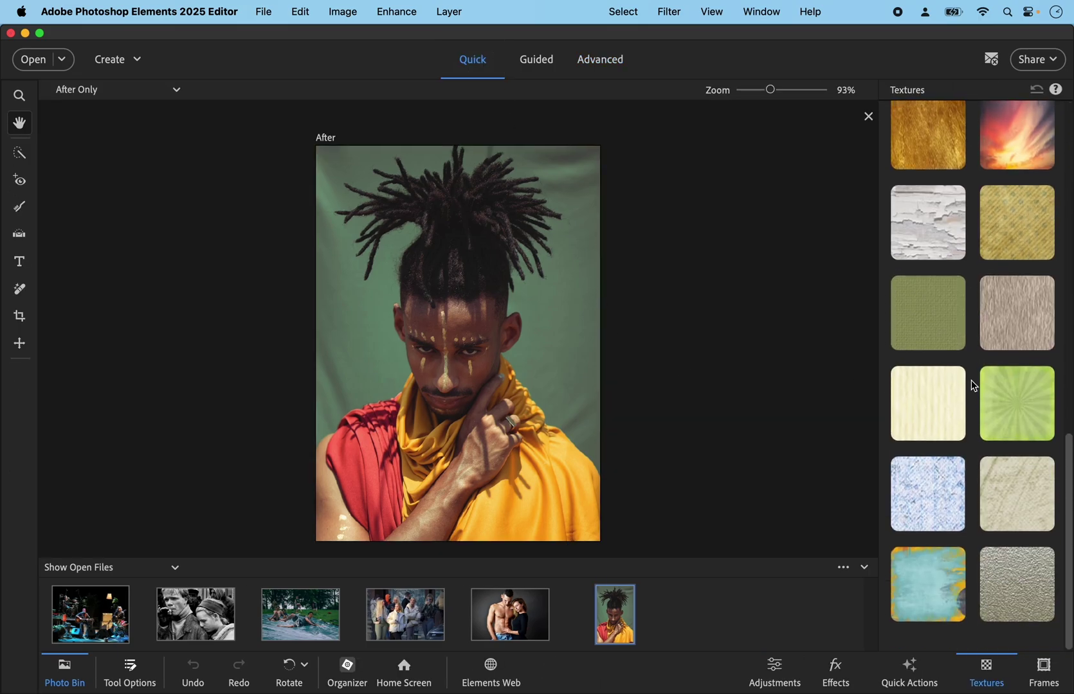
pyautogui.click(930, 588)
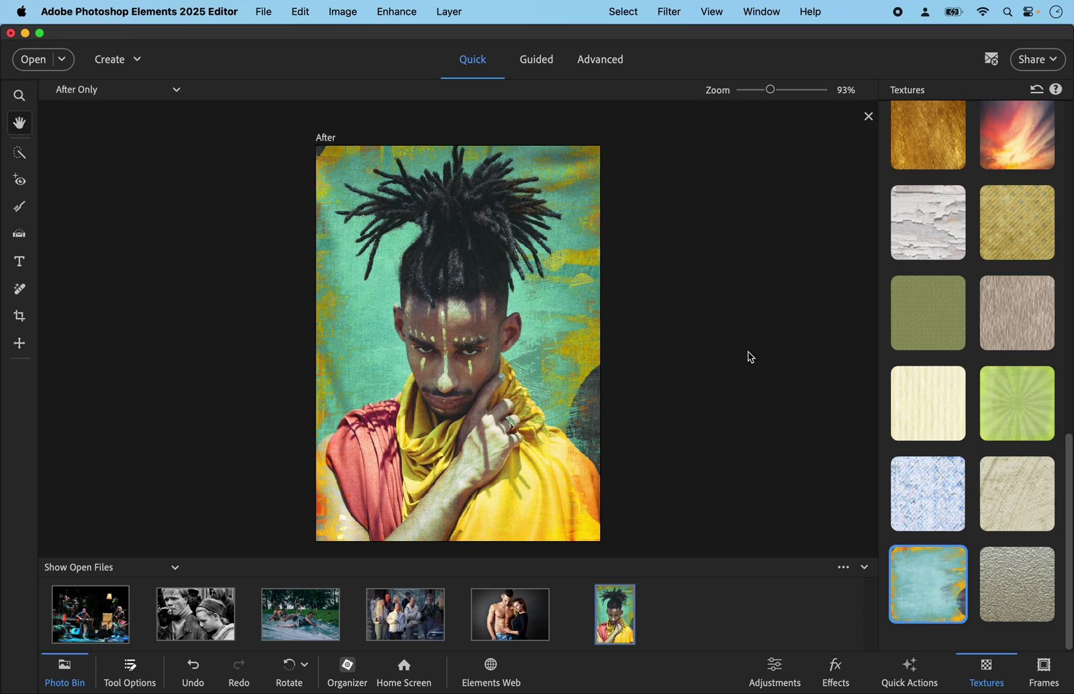
pyautogui.click(184, 94)
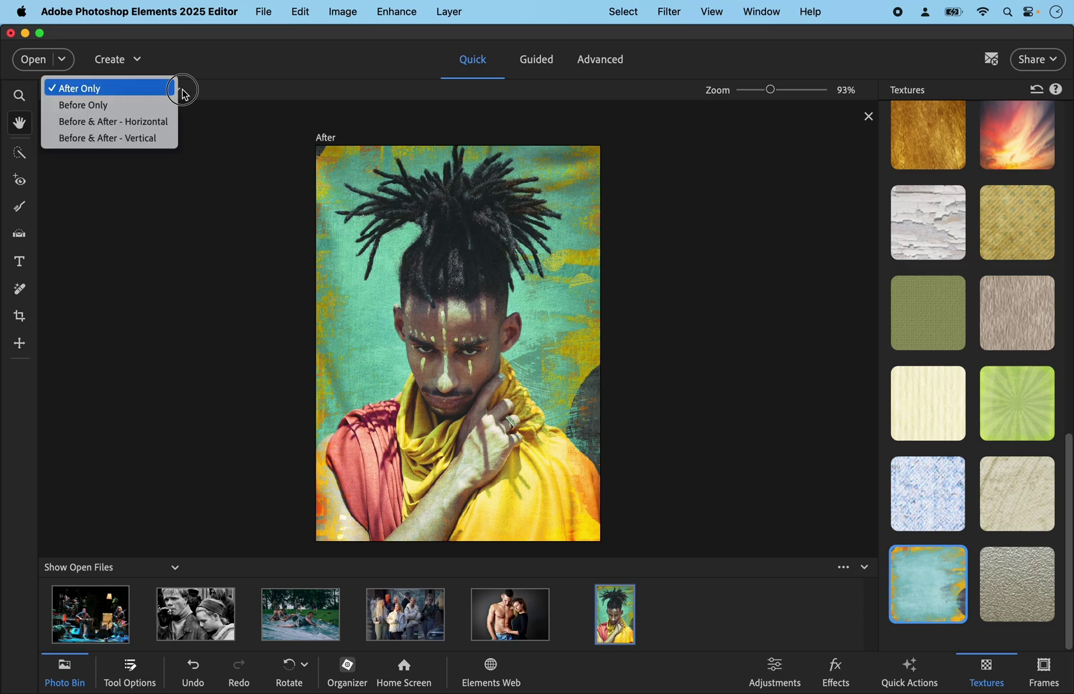
pyautogui.click(129, 122)
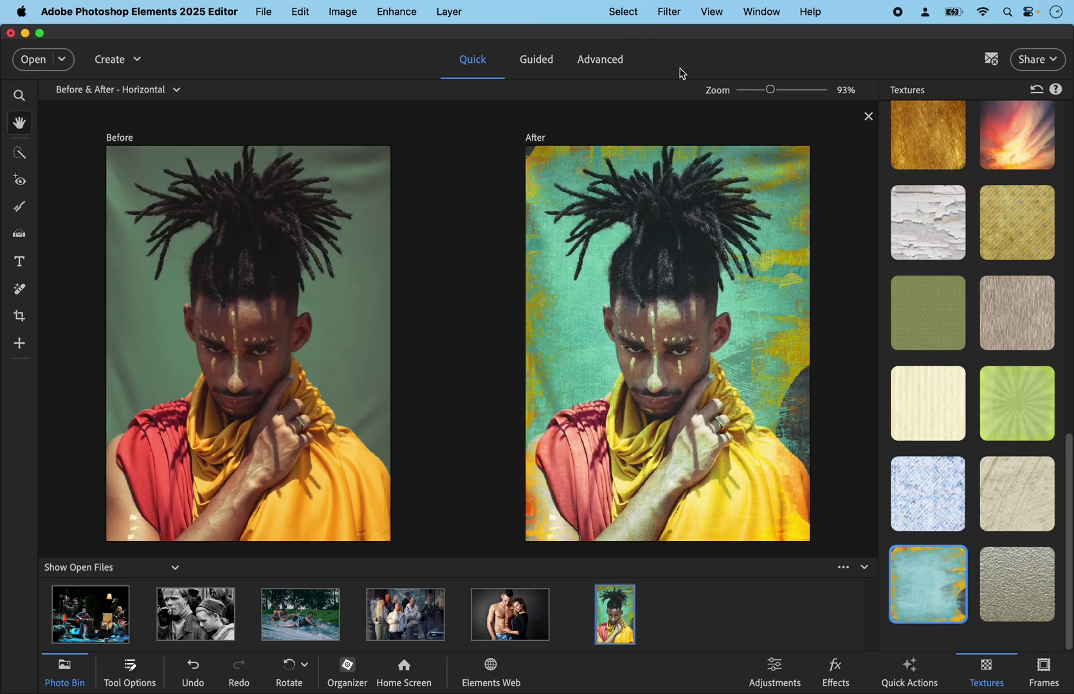
# - In Advanced mode, toggle the Quick Edit Texture layer's visibility to compare, then target its mask
pyautogui.click(601, 66)
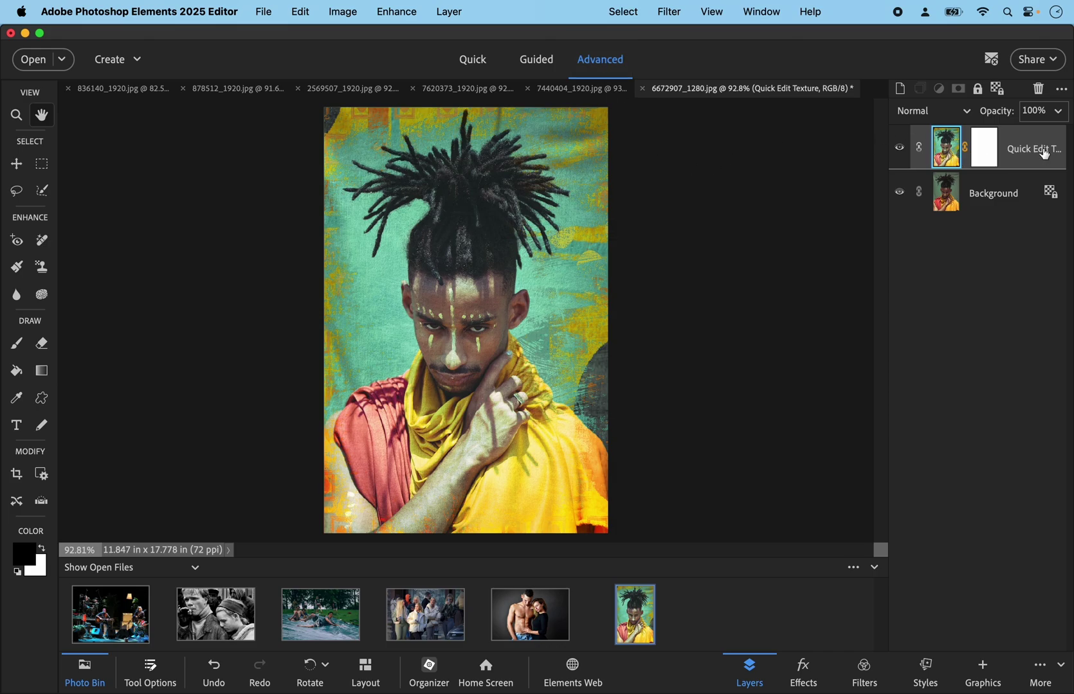
pyautogui.click(901, 151)
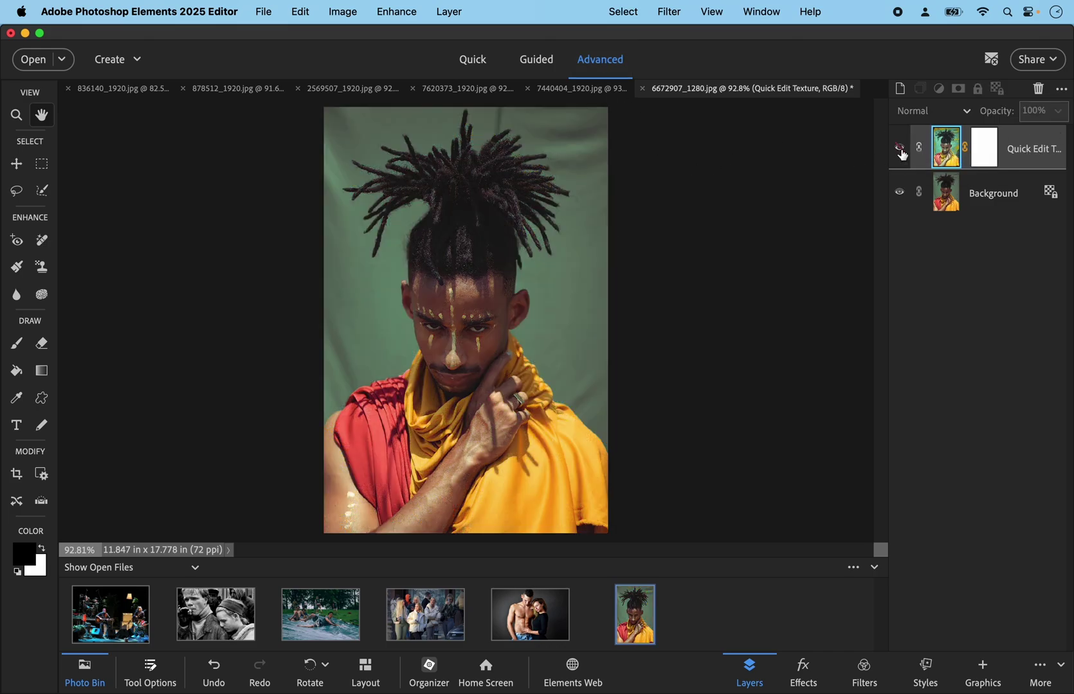
pyautogui.click(901, 150)
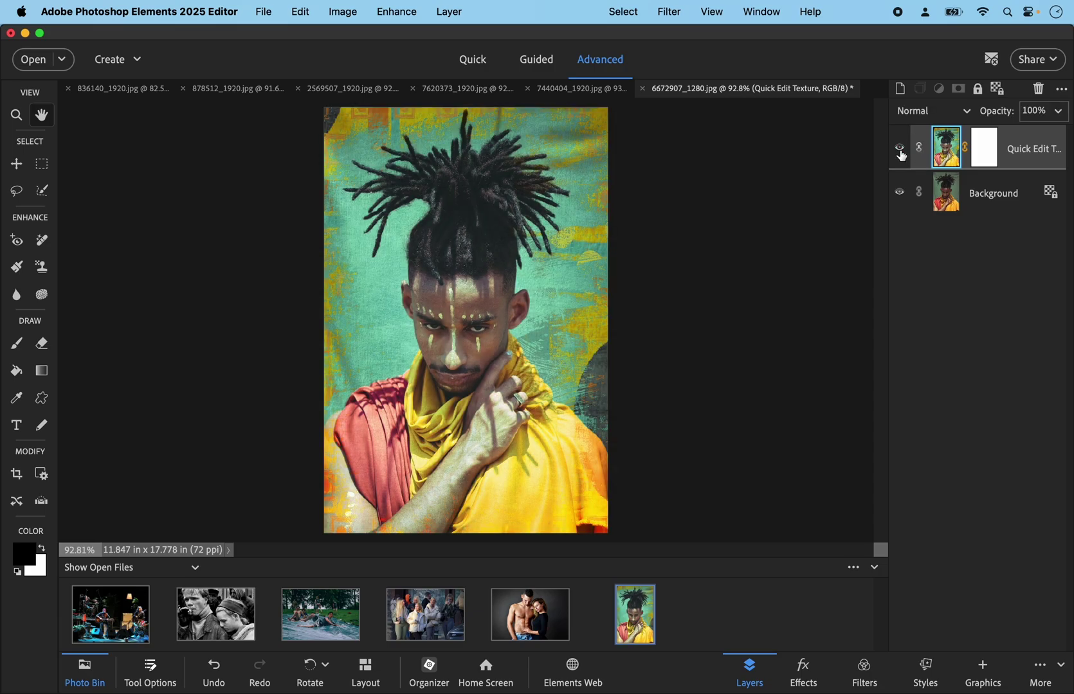
pyautogui.click(901, 152)
pyautogui.click(901, 152)
pyautogui.click(995, 140)
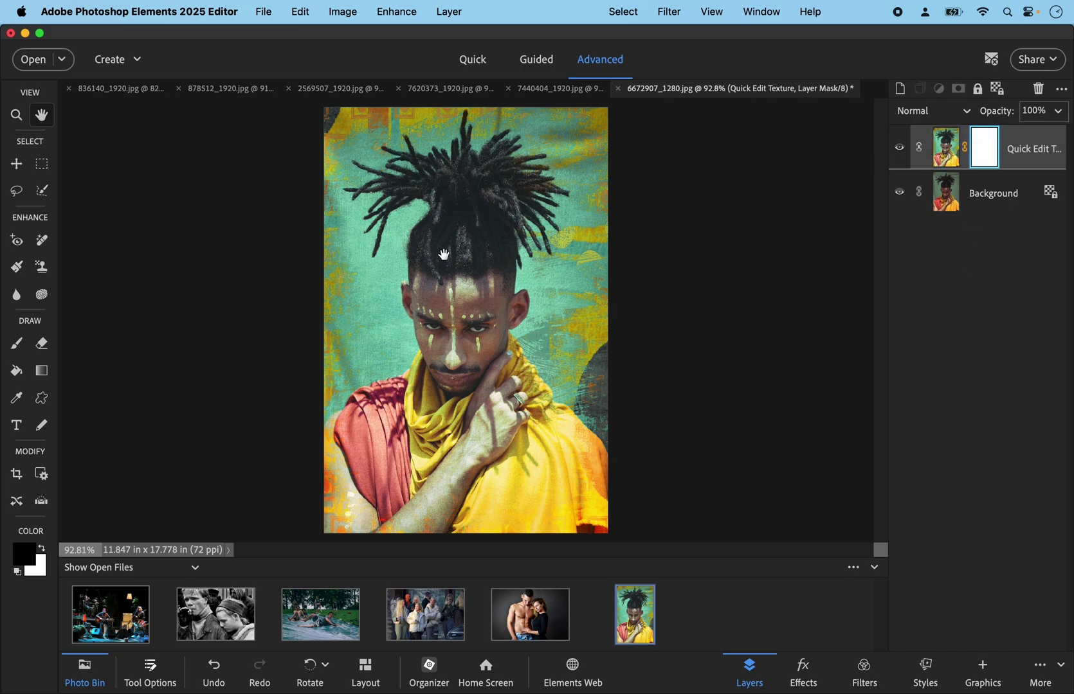
# - Select the Brush tool with 20% opacity and a 500 px size
pyautogui.click(21, 346)
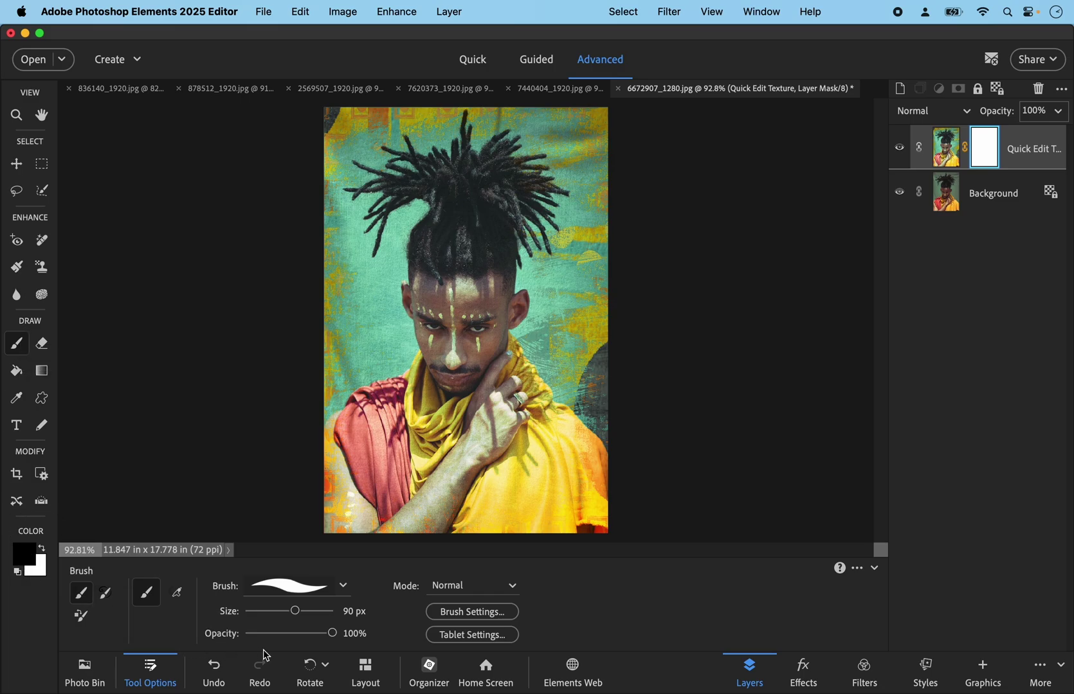
pyautogui.moveTo(332, 633); pyautogui.dragTo(264, 637)
pyautogui.press(']')
pyautogui.press(']')
pyautogui.press(']')
pyautogui.press(']')
pyautogui.press(']')
pyautogui.press(']')
pyautogui.press(']')
pyautogui.press(']')
pyautogui.press(']')
pyautogui.press(']')
pyautogui.press(']')
pyautogui.press(']')
pyautogui.press(']')
pyautogui.press(']')
pyautogui.press(']')
pyautogui.press(']')
pyautogui.press(']')
pyautogui.press(']')
pyautogui.press(']')
pyautogui.press(']')
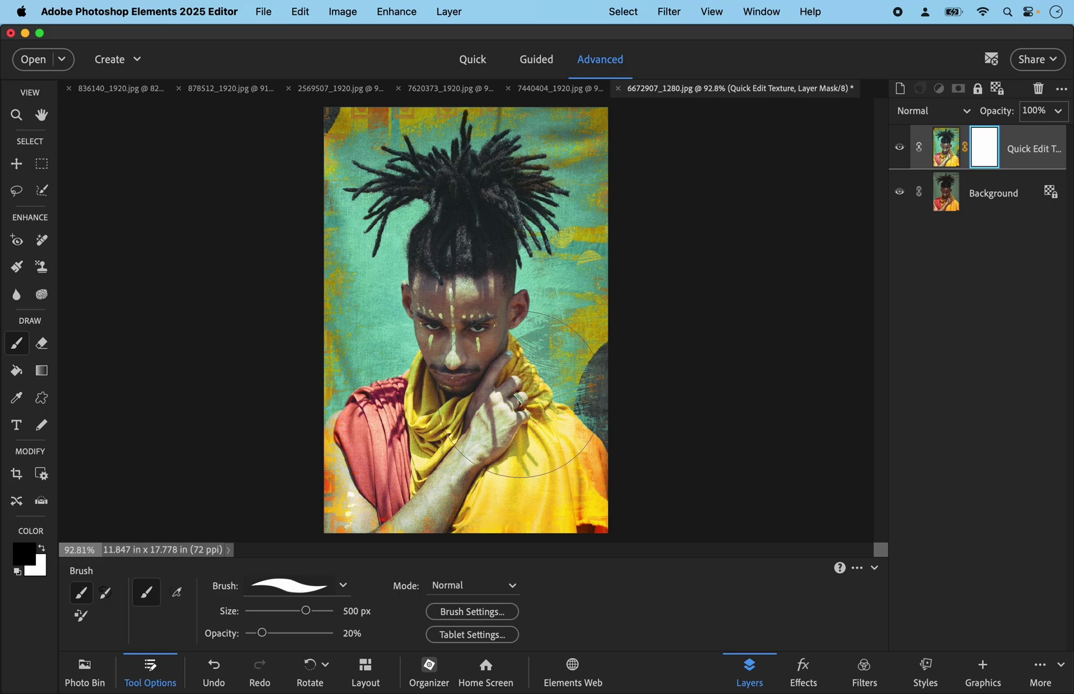
# - Paint soft black strokes on the mask over the chest, lower figure and upper portrait
pyautogui.click(514, 418)
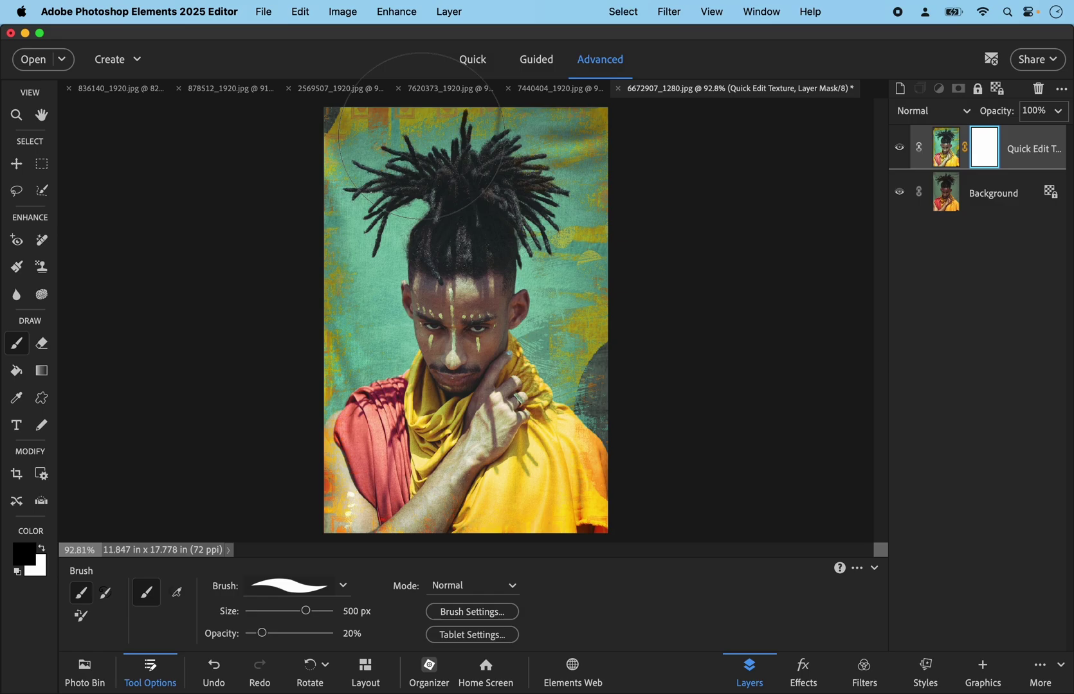
pyautogui.moveTo(395, 406)
pyautogui.mouseDown()
pyautogui.moveTo(287, 455)
pyautogui.moveTo(648, 468)
pyautogui.mouseUp()
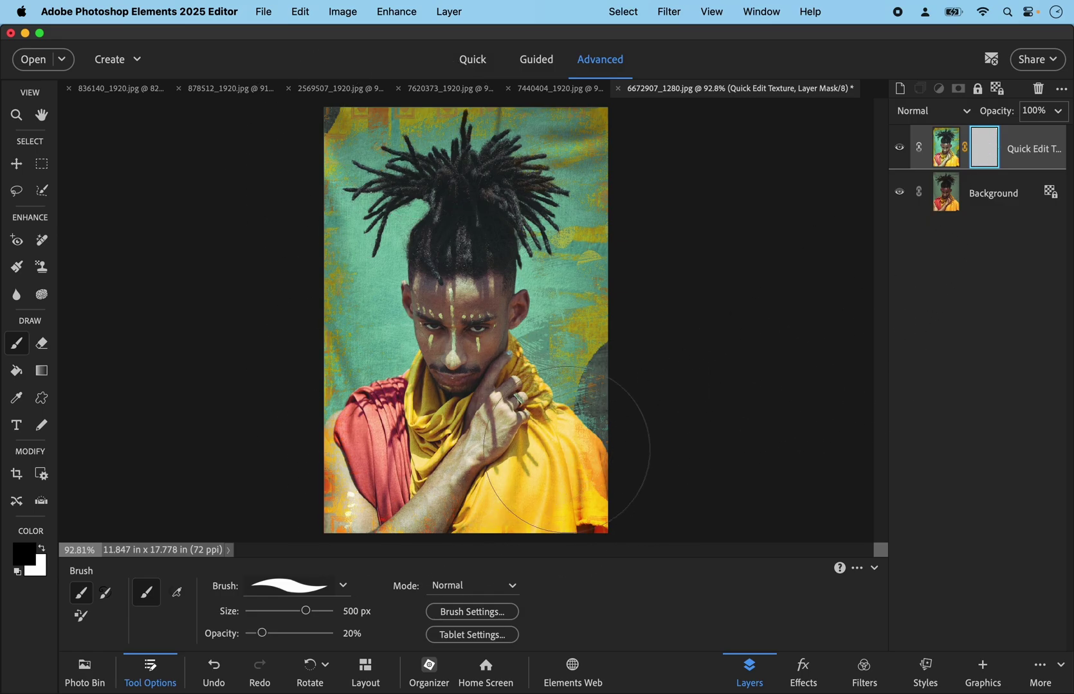
pyautogui.moveTo(336, 500)
pyautogui.mouseDown()
pyautogui.moveTo(403, 443)
pyautogui.moveTo(399, 452)
pyautogui.moveTo(373, 429)
pyautogui.moveTo(508, 429)
pyautogui.moveTo(492, 458)
pyautogui.mouseUp()
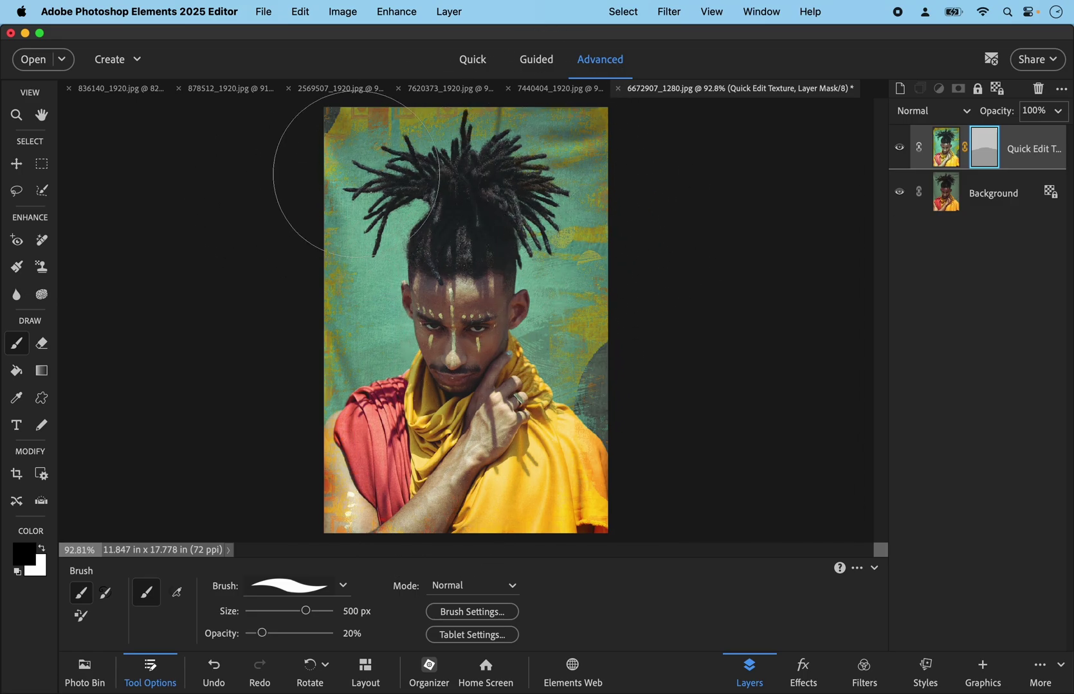
pyautogui.moveTo(604, 492); pyautogui.dragTo(780, 283)
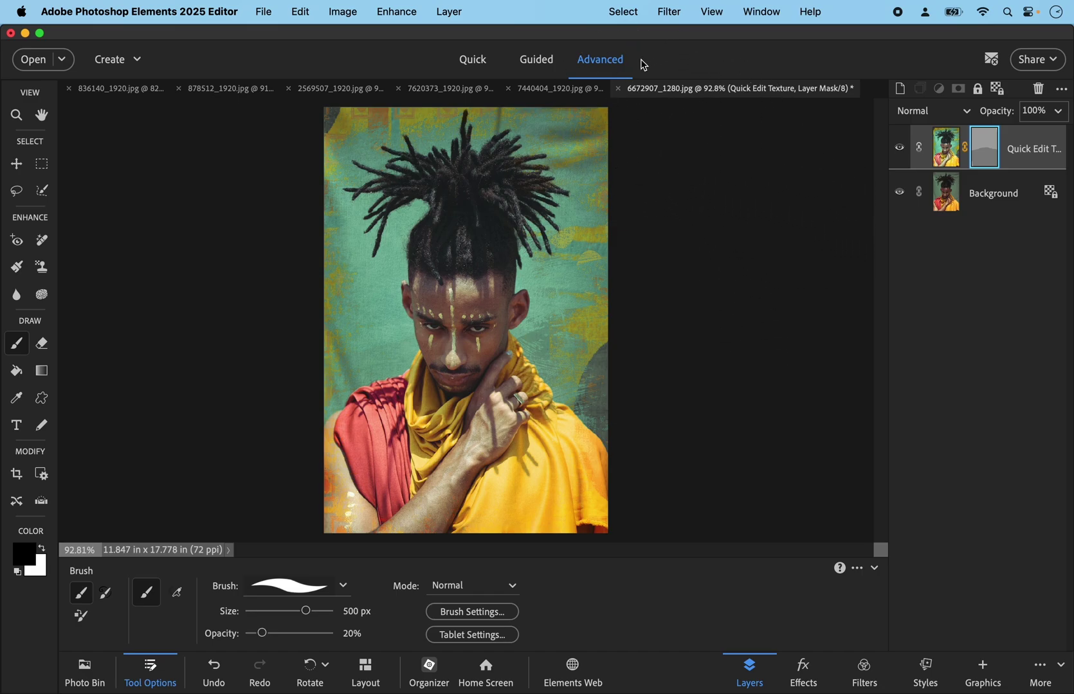
# - Close the dreadlocks portrait without saving and apply the hearts bokeh texture to the couple photo
pyautogui.click(618, 90)
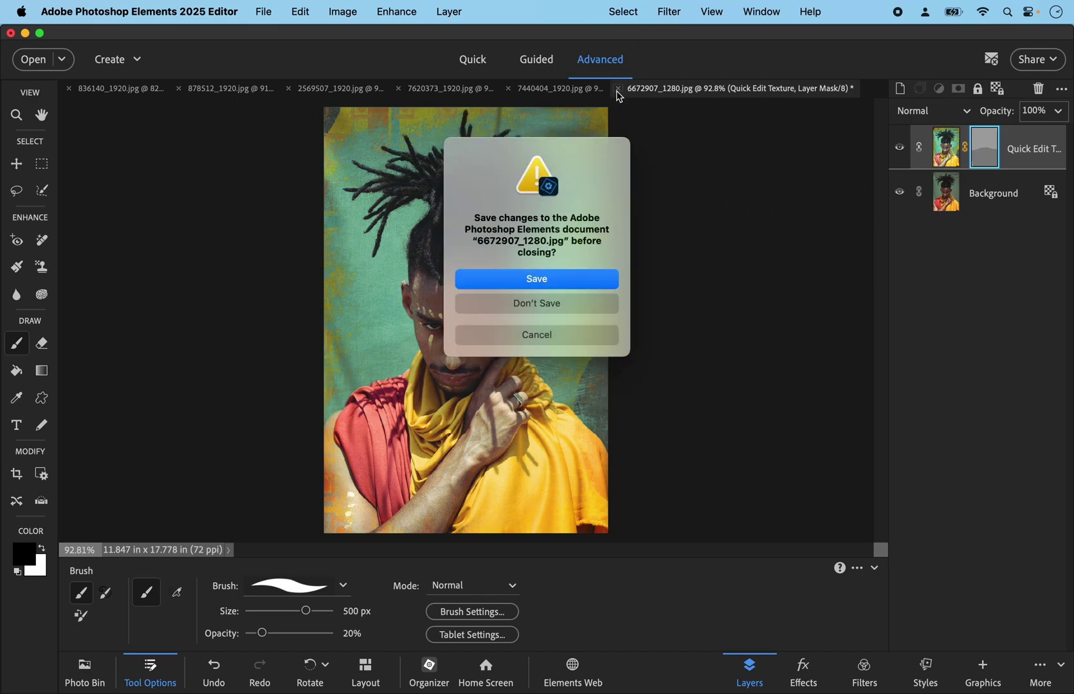
pyautogui.click(523, 306)
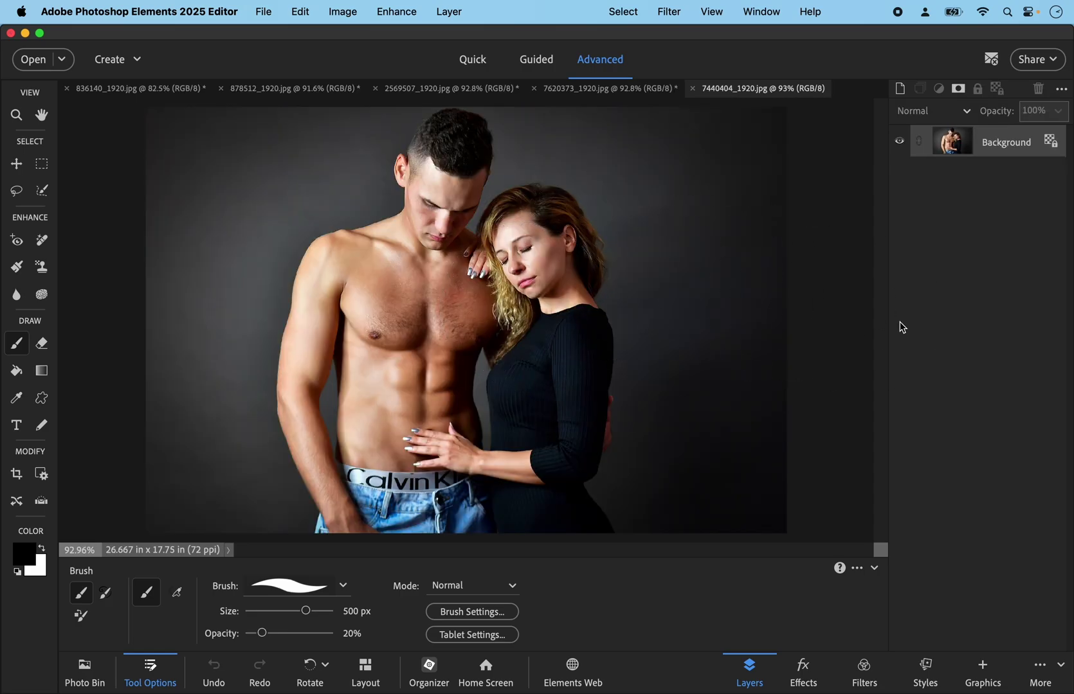
pyautogui.click(479, 68)
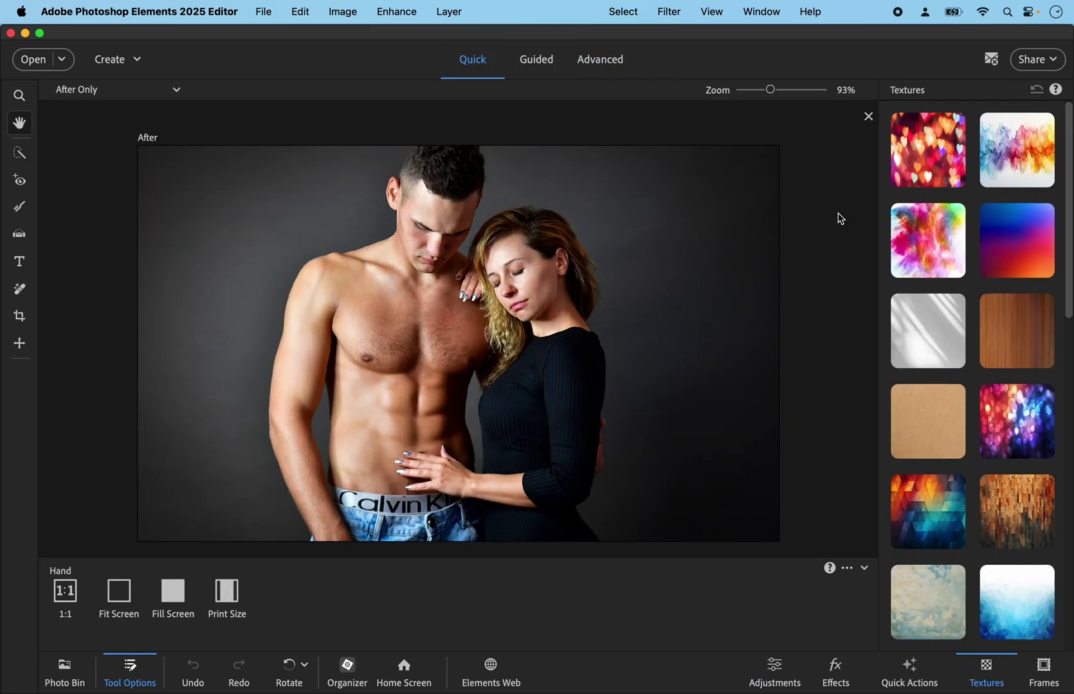
pyautogui.click(920, 142)
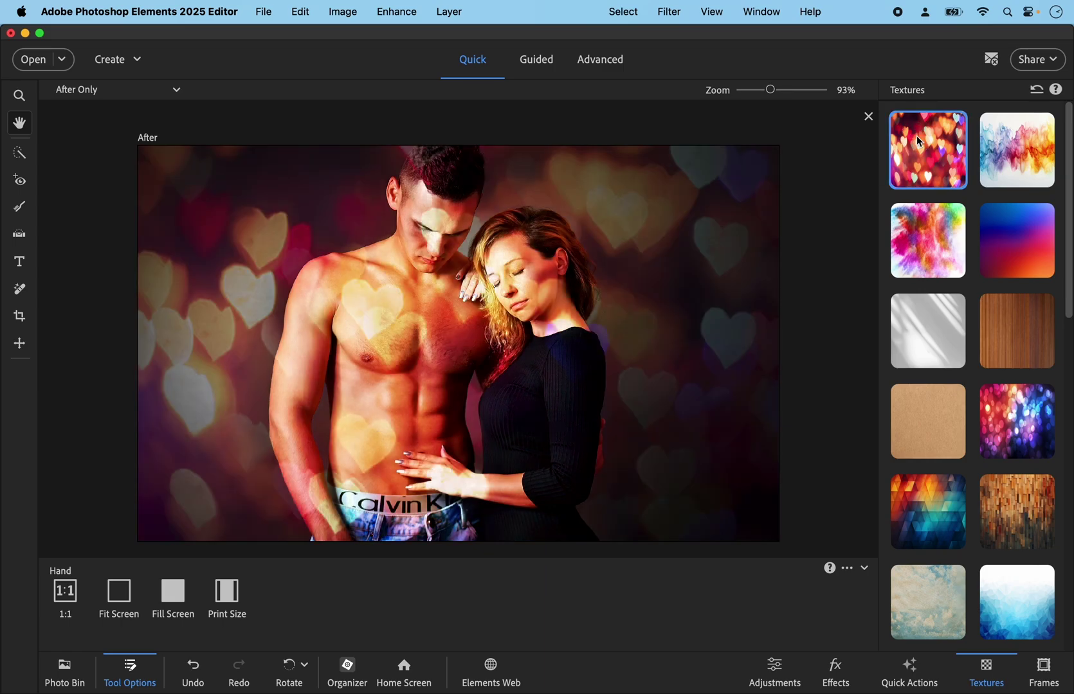
# - In Advanced mode, lower the couple photo's Quick Edit Texture layer opacity to 54%
pyautogui.click(601, 64)
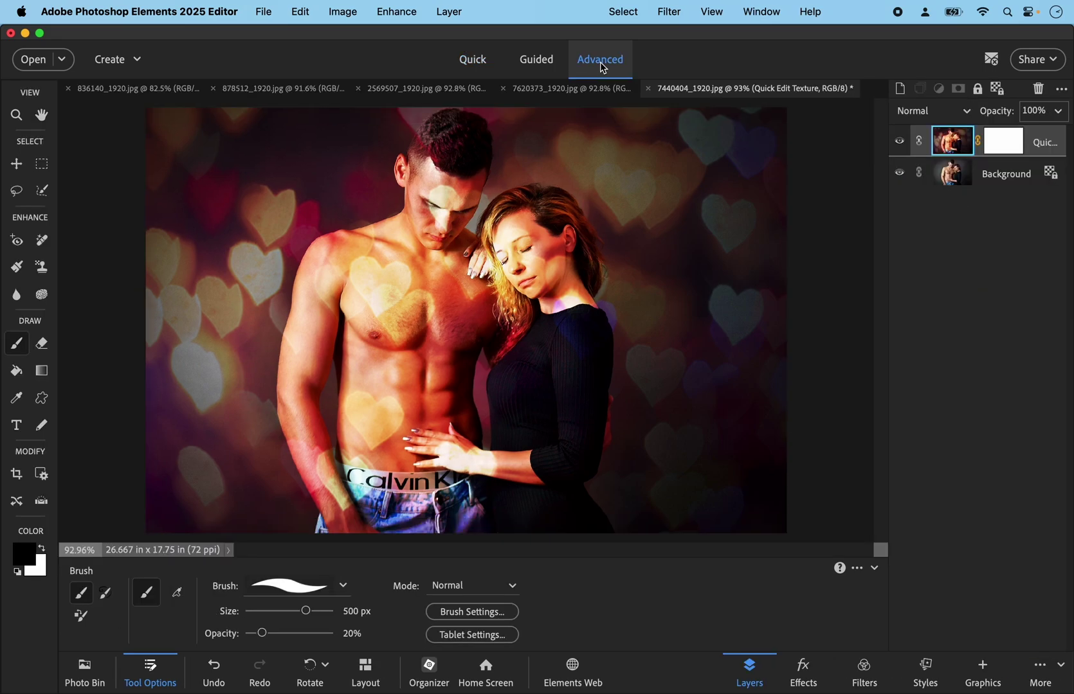
pyautogui.click(1058, 112)
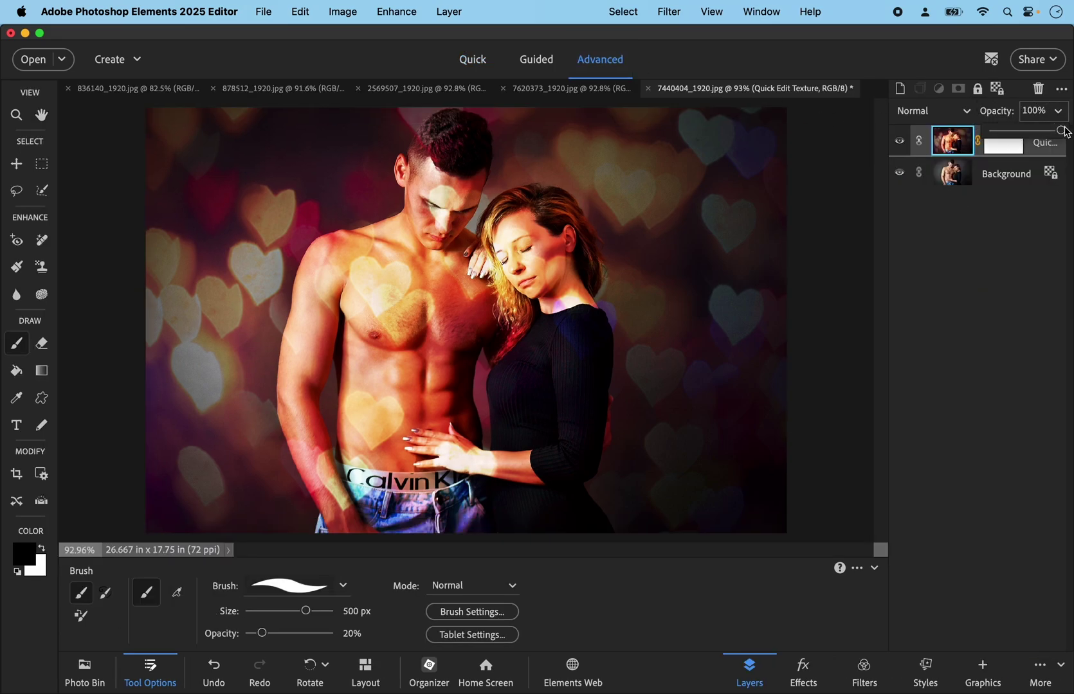
pyautogui.moveTo(1065, 131); pyautogui.dragTo(1030, 132)
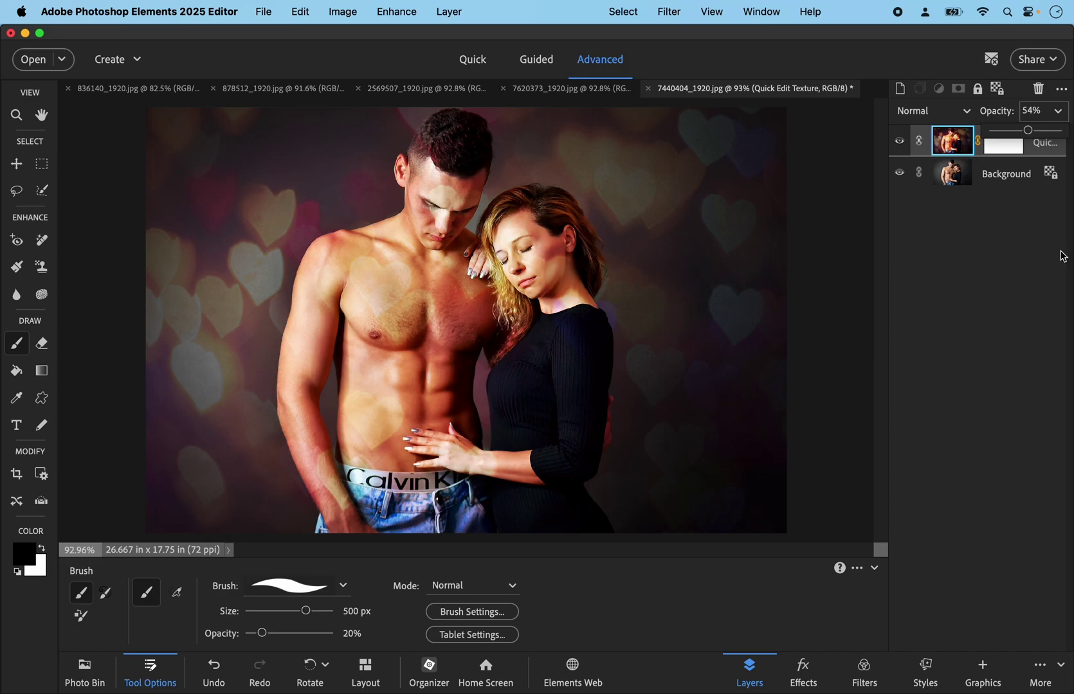
# - Close the couple photo without saving and try the Blue Ice texture on the street photo
pyautogui.click(654, 94)
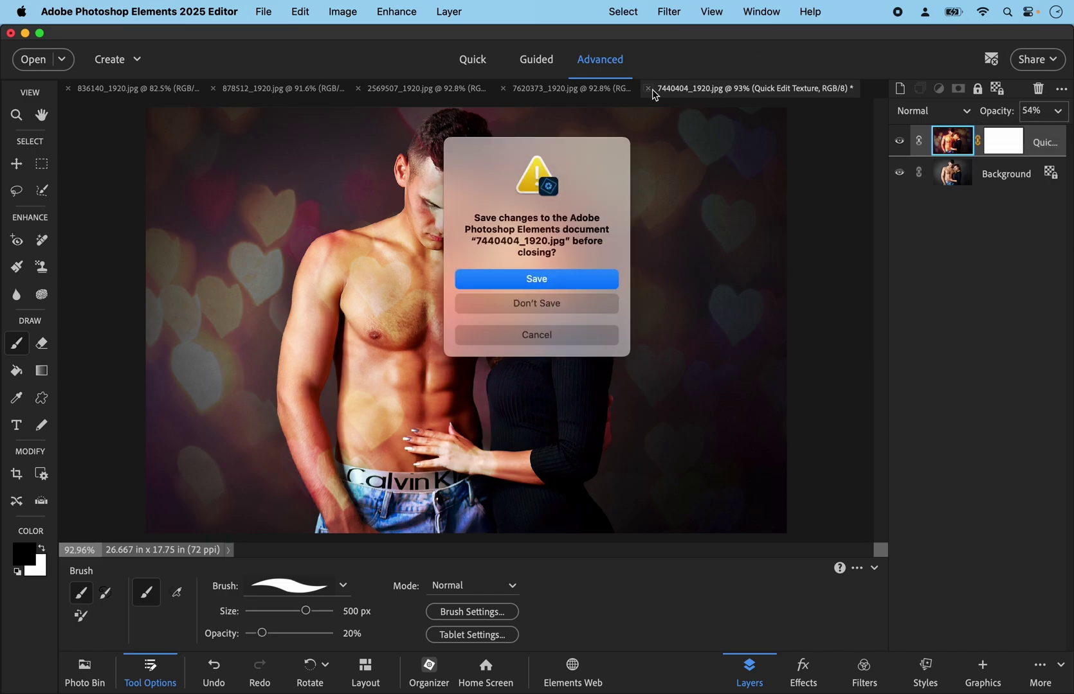
pyautogui.click(505, 308)
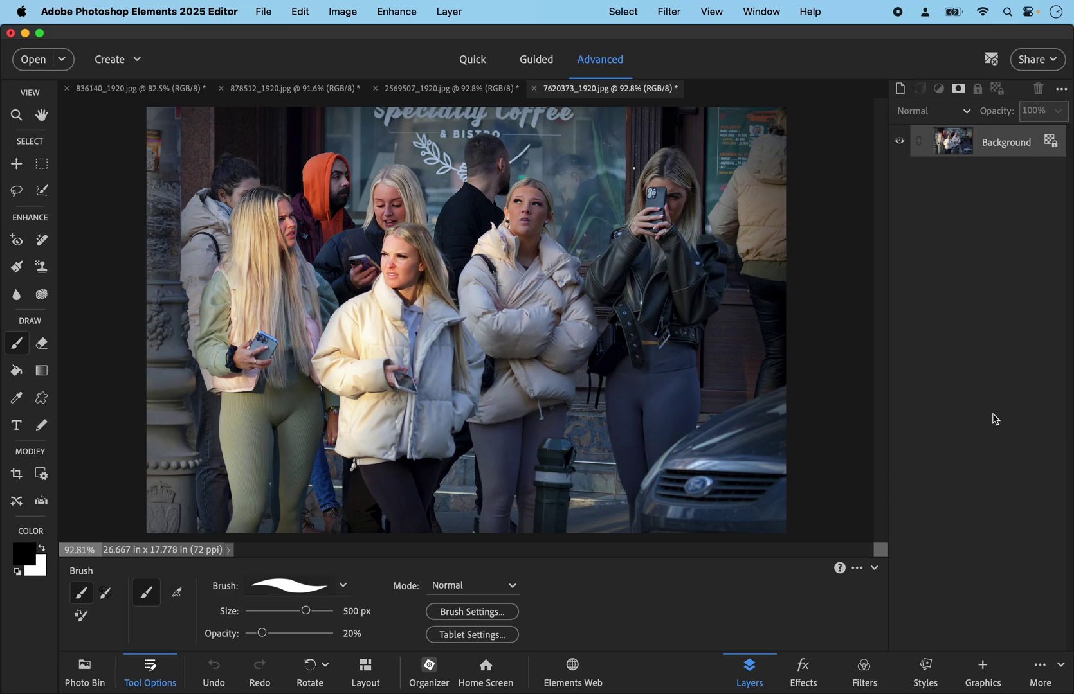
pyautogui.click(473, 64)
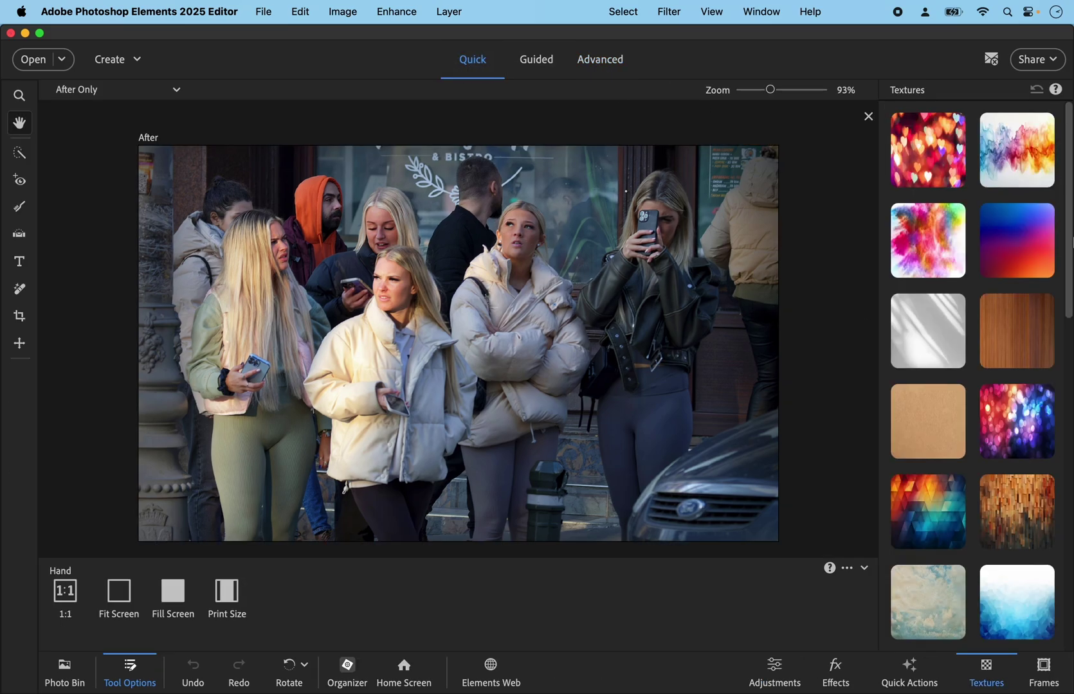
pyautogui.scroll(-4, 891, 429)
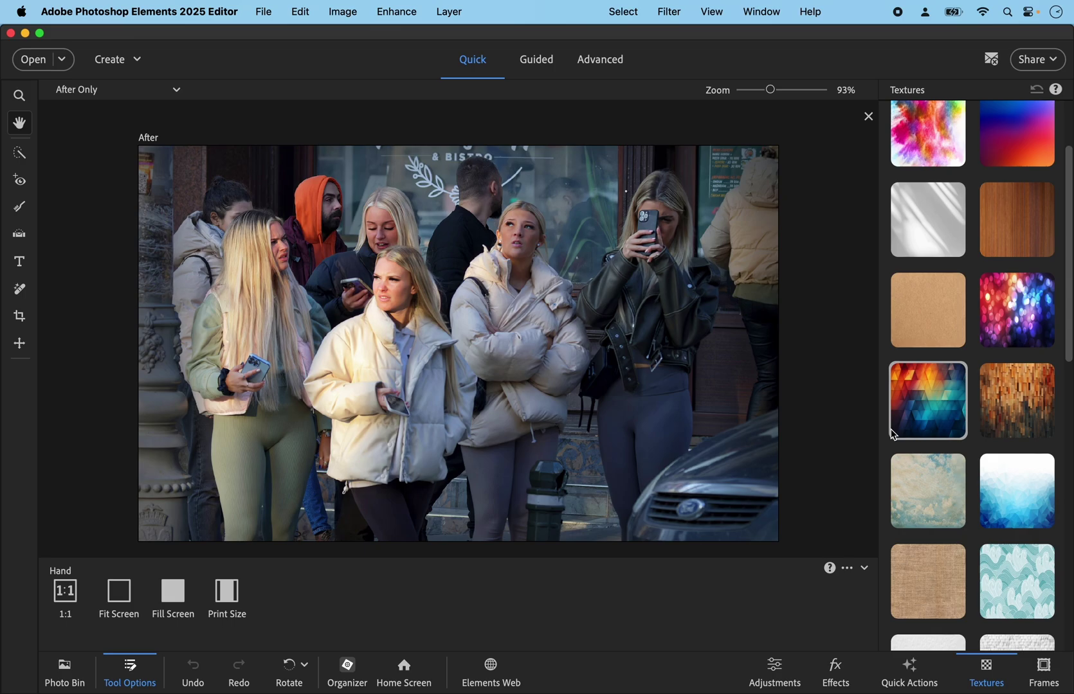
pyautogui.scroll(-3, 891, 429)
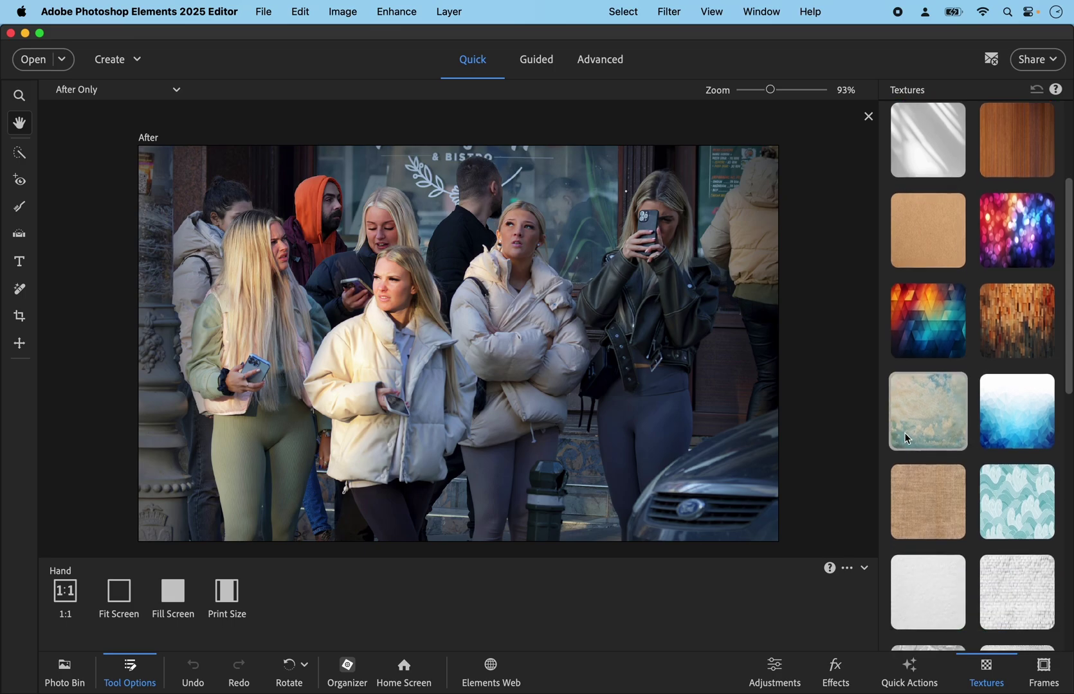
pyautogui.click(1013, 410)
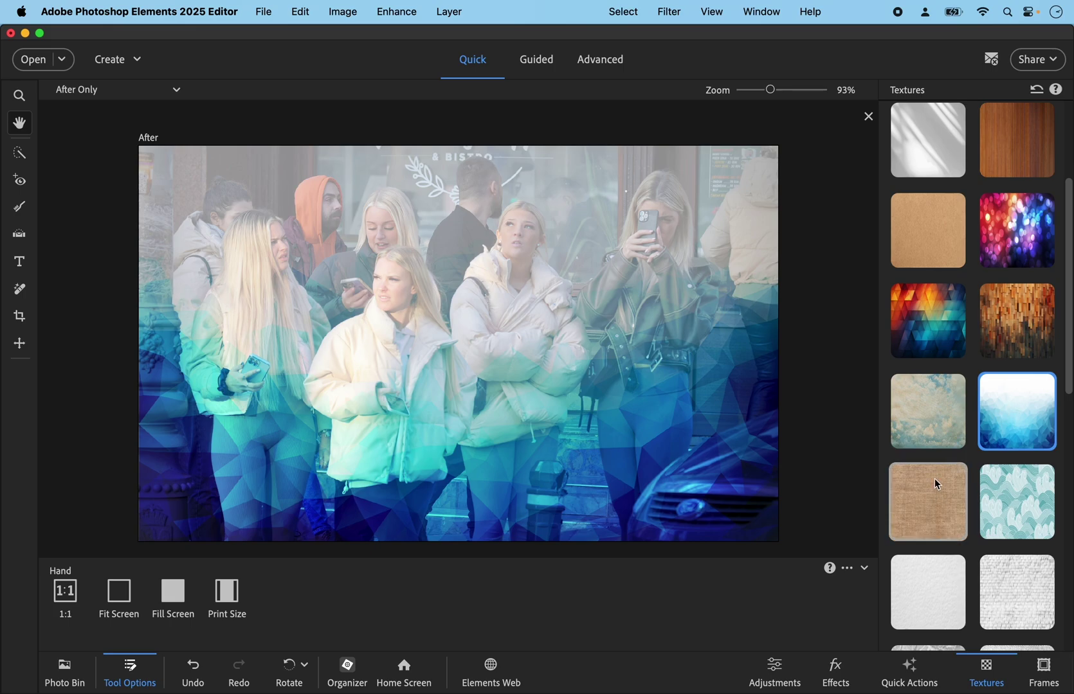
# - Swap to the Wave texture, then settle on the fiery sunset texture
pyautogui.click(1022, 500)
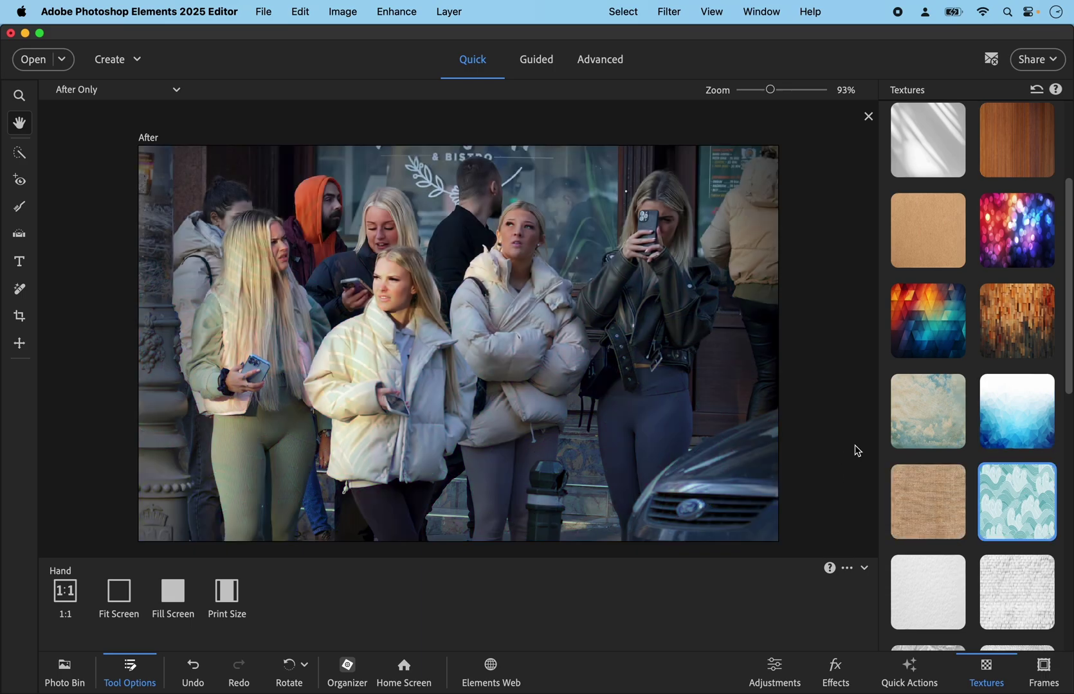
pyautogui.scroll(-5, 911, 428)
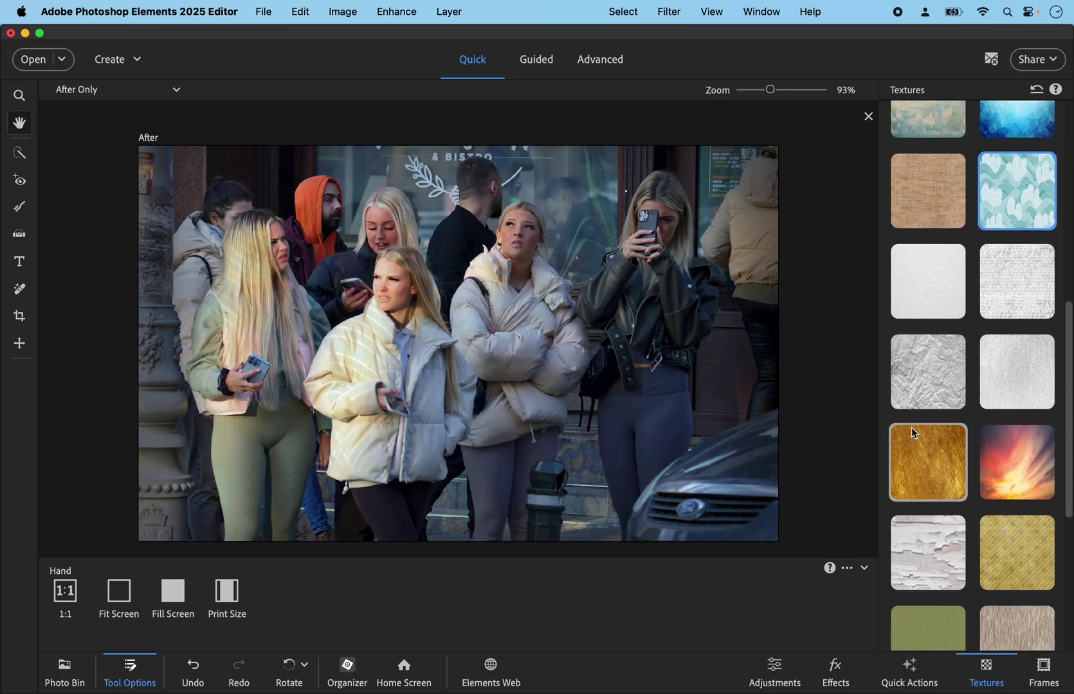
pyautogui.click(1002, 457)
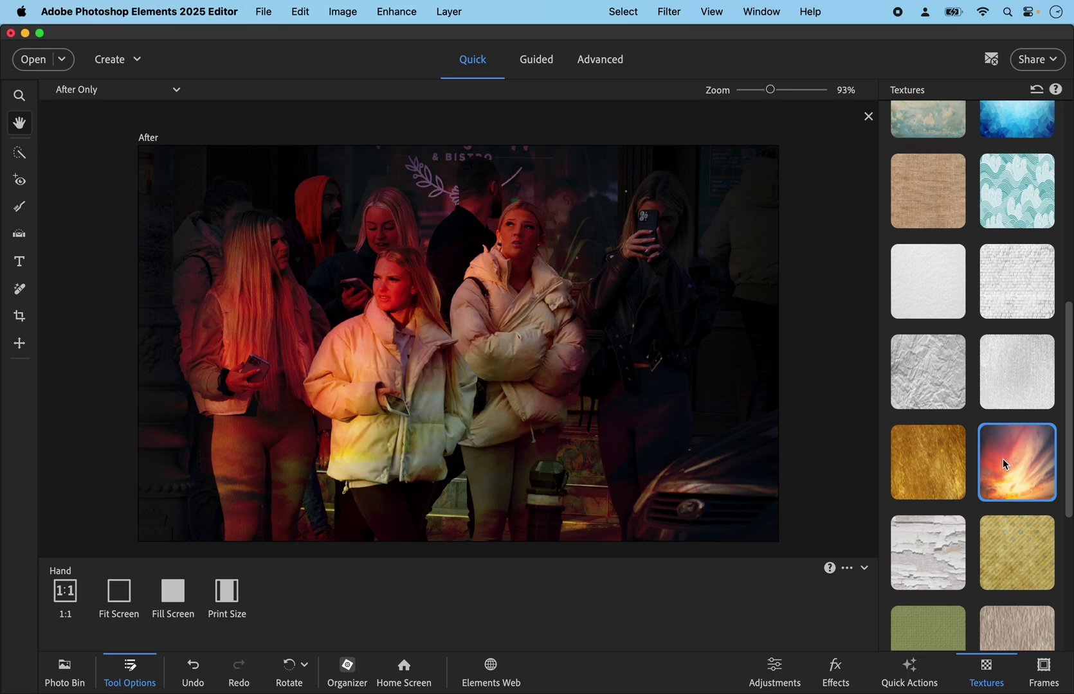
# - In Advanced mode, paint the texture mask gray over the faces and left woman, then close the photo
pyautogui.click(609, 71)
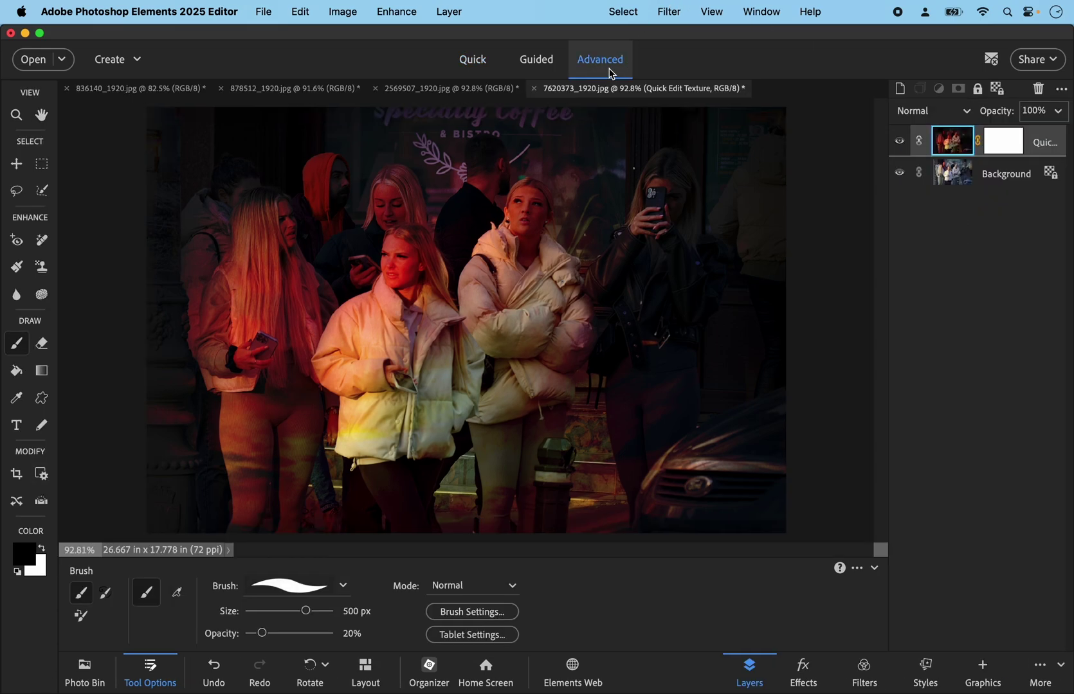
pyautogui.click(1004, 148)
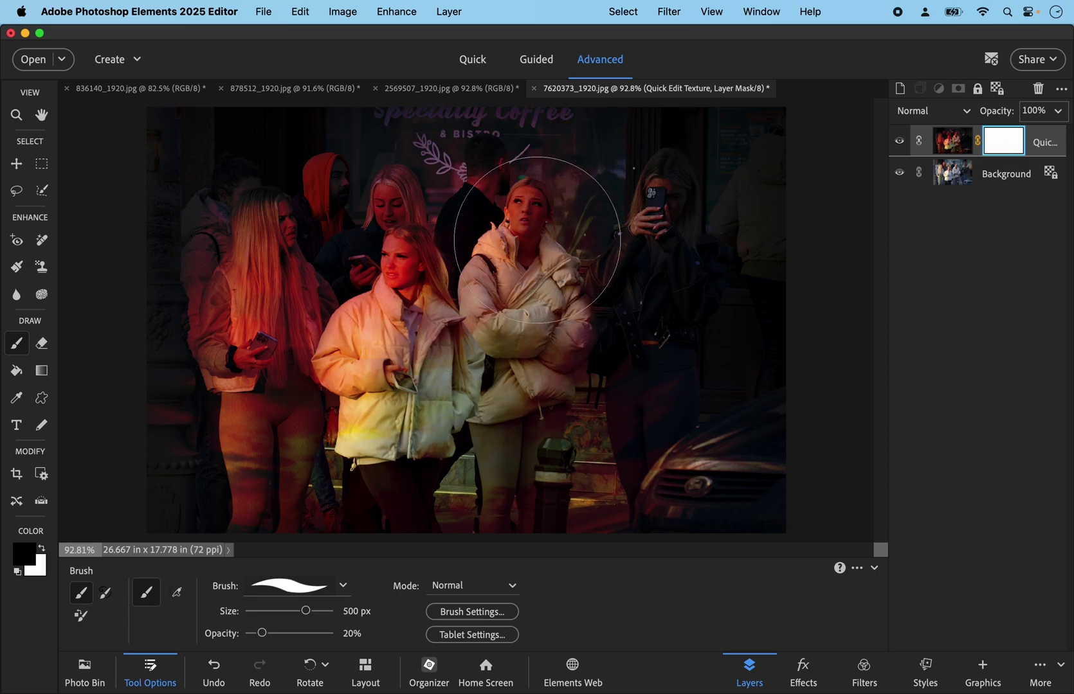
pyautogui.moveTo(537, 240)
pyautogui.mouseDown()
pyautogui.moveTo(372, 240)
pyautogui.moveTo(187, 149)
pyautogui.moveTo(850, 209)
pyautogui.moveTo(380, 231)
pyautogui.moveTo(642, 211)
pyautogui.moveTo(619, 221)
pyautogui.moveTo(342, 218)
pyautogui.moveTo(303, 205)
pyautogui.mouseUp()
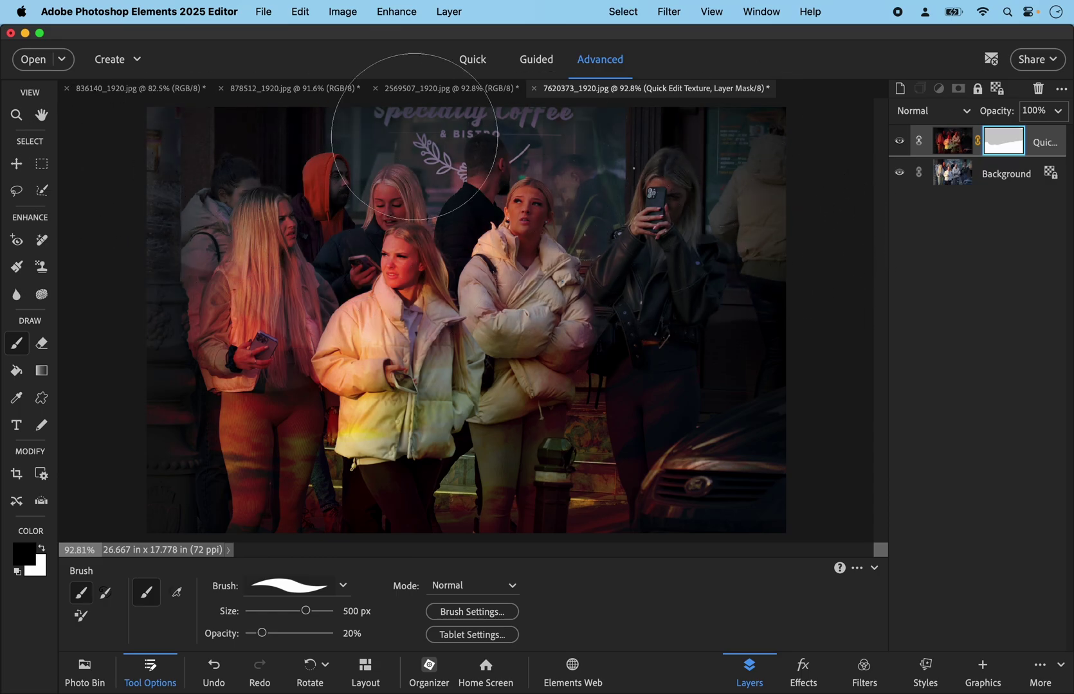
pyautogui.moveTo(209, 322); pyautogui.dragTo(318, 323)
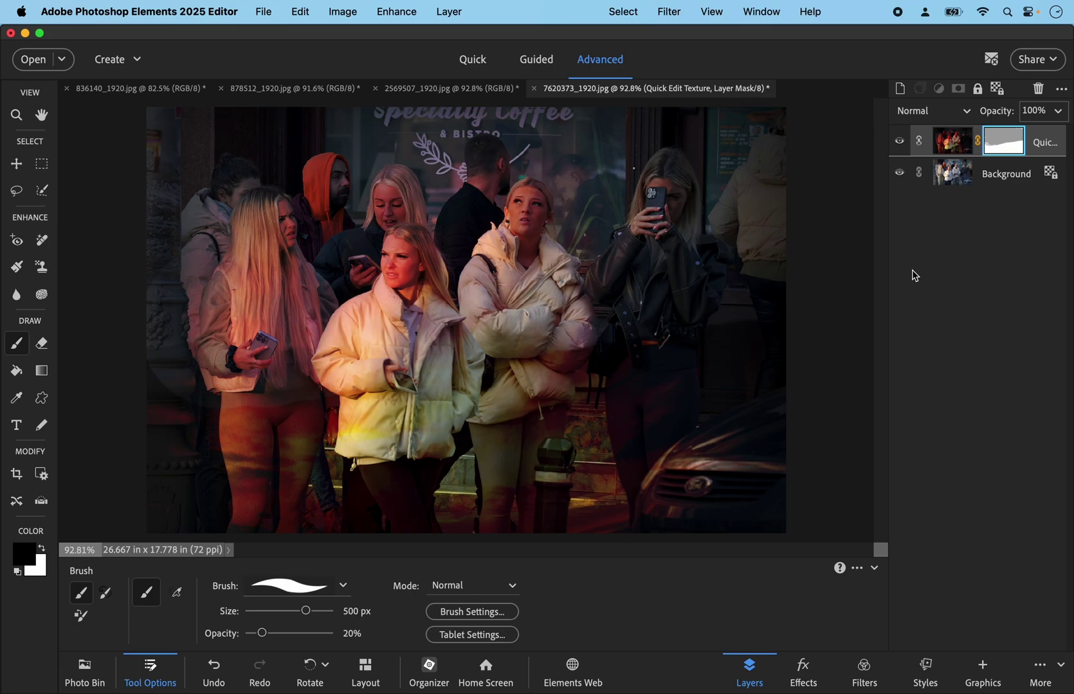
pyautogui.click(534, 89)
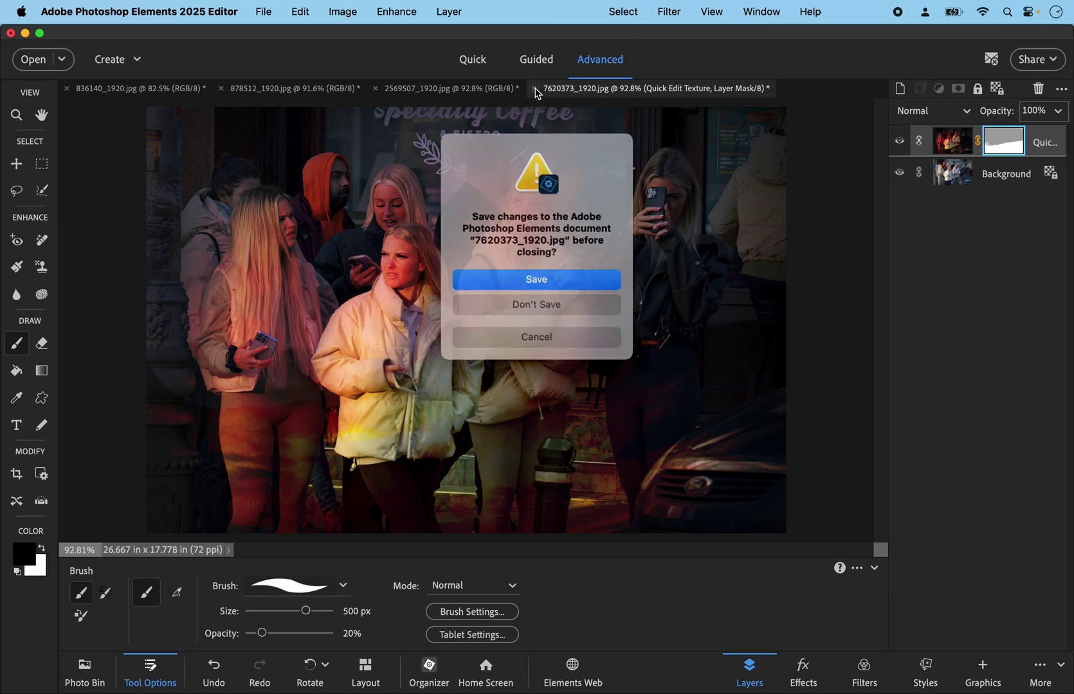
# - Discard the street photo's changes, apply the Gold texture to the slip-and-slide photo, and return to Advanced
pyautogui.click(499, 303)
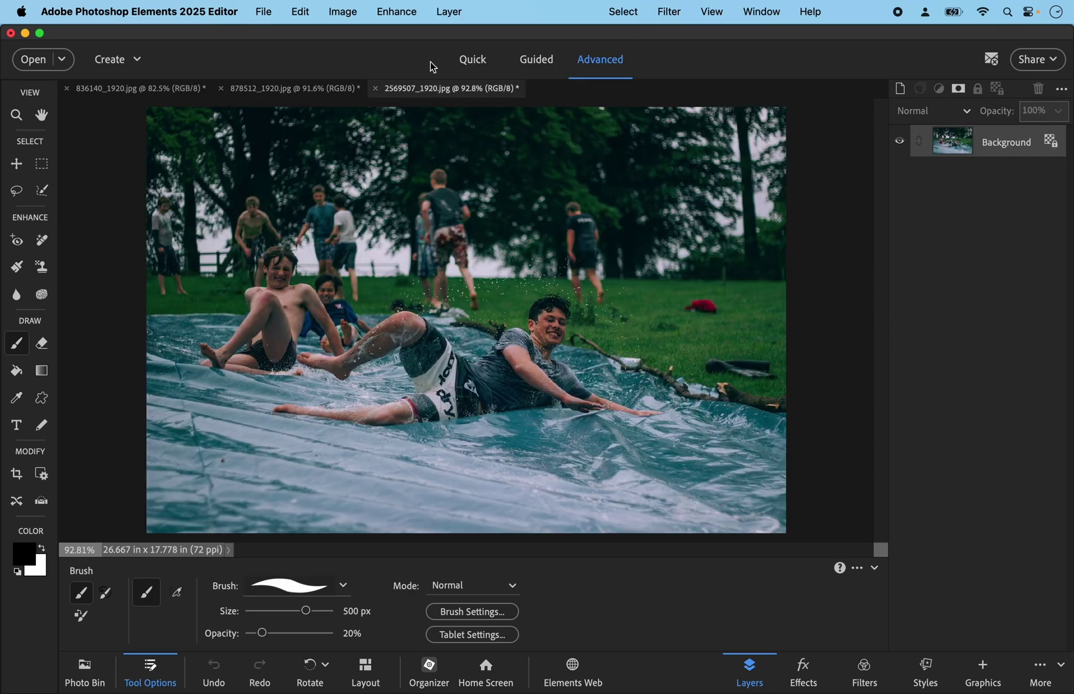
pyautogui.click(472, 58)
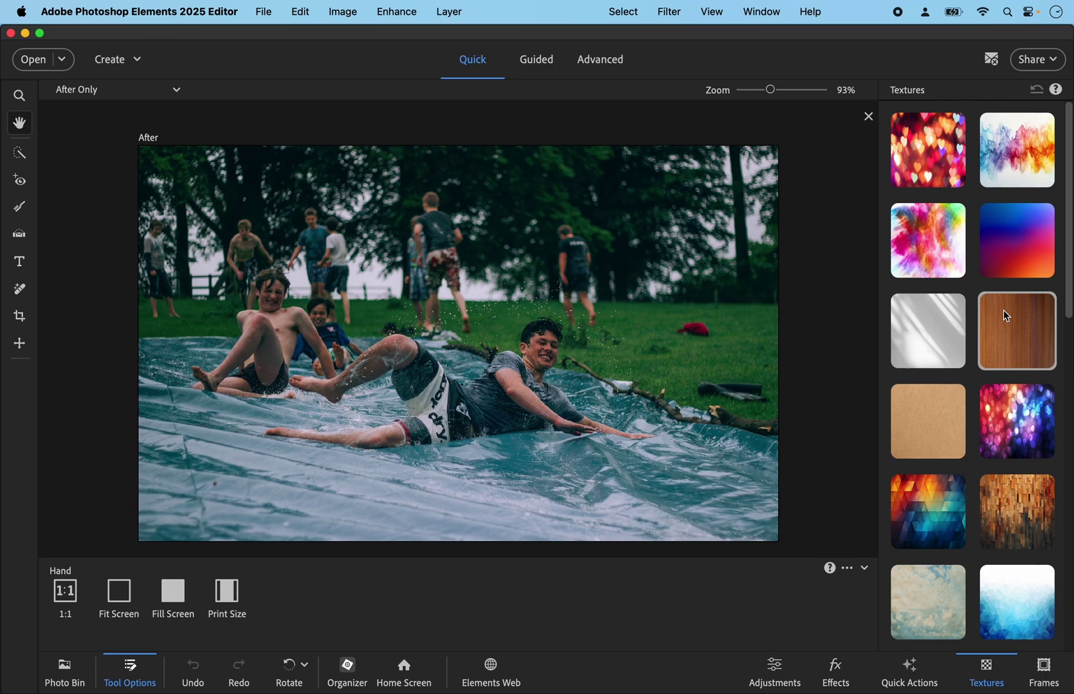
pyautogui.scroll(-3, 1002, 315)
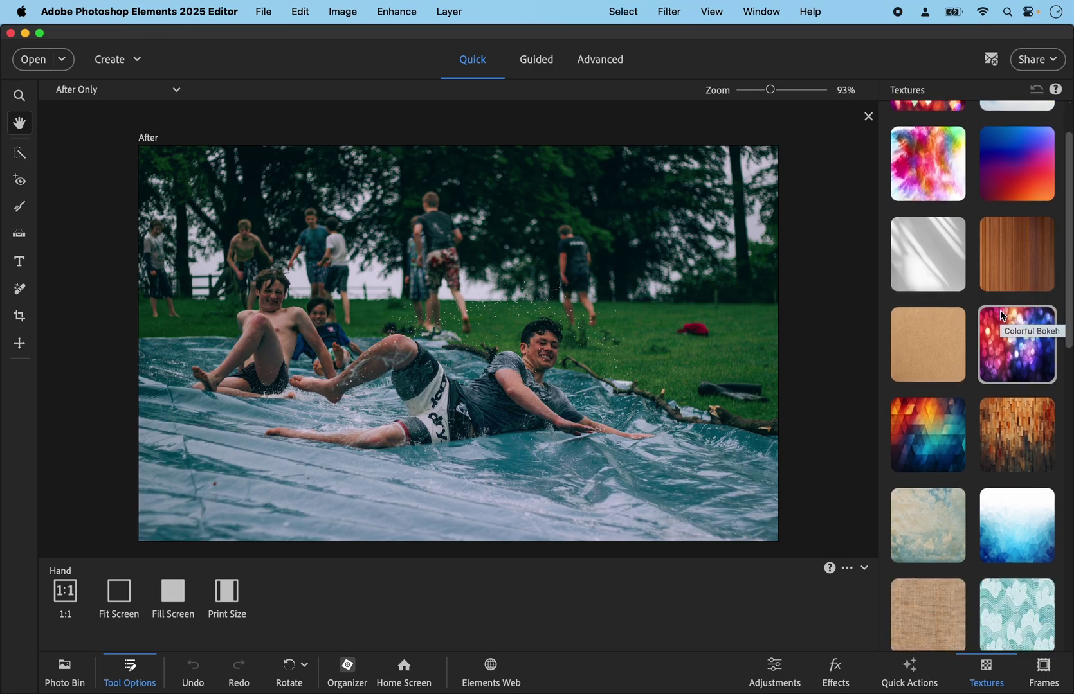
pyautogui.scroll(-5, 1000, 309)
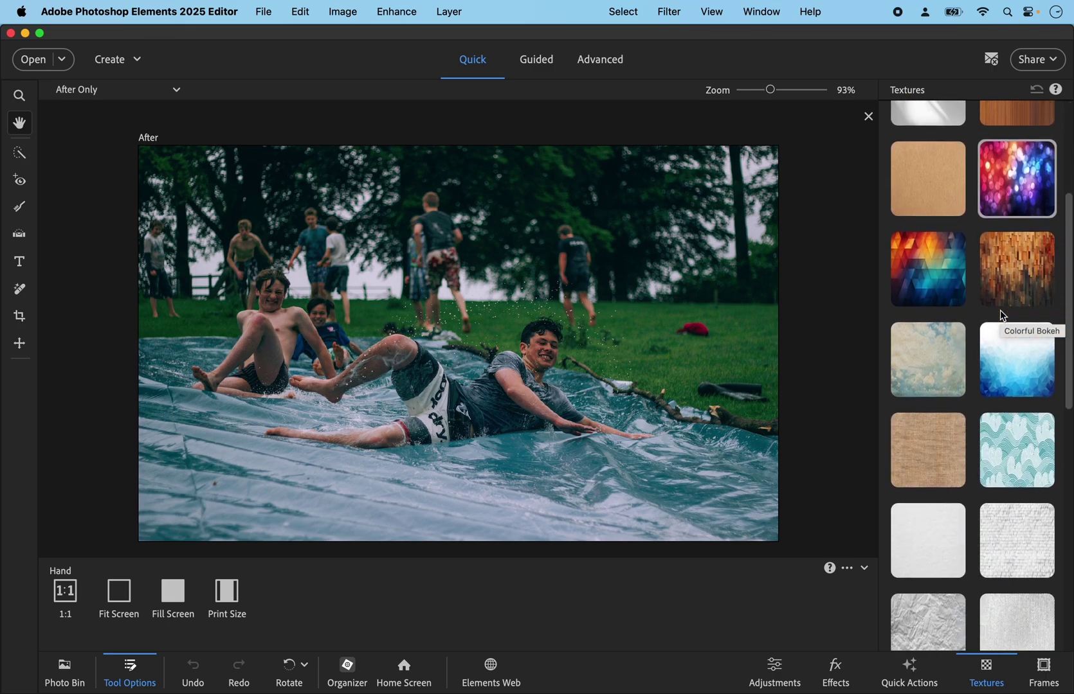
pyautogui.scroll(-5, 999, 309)
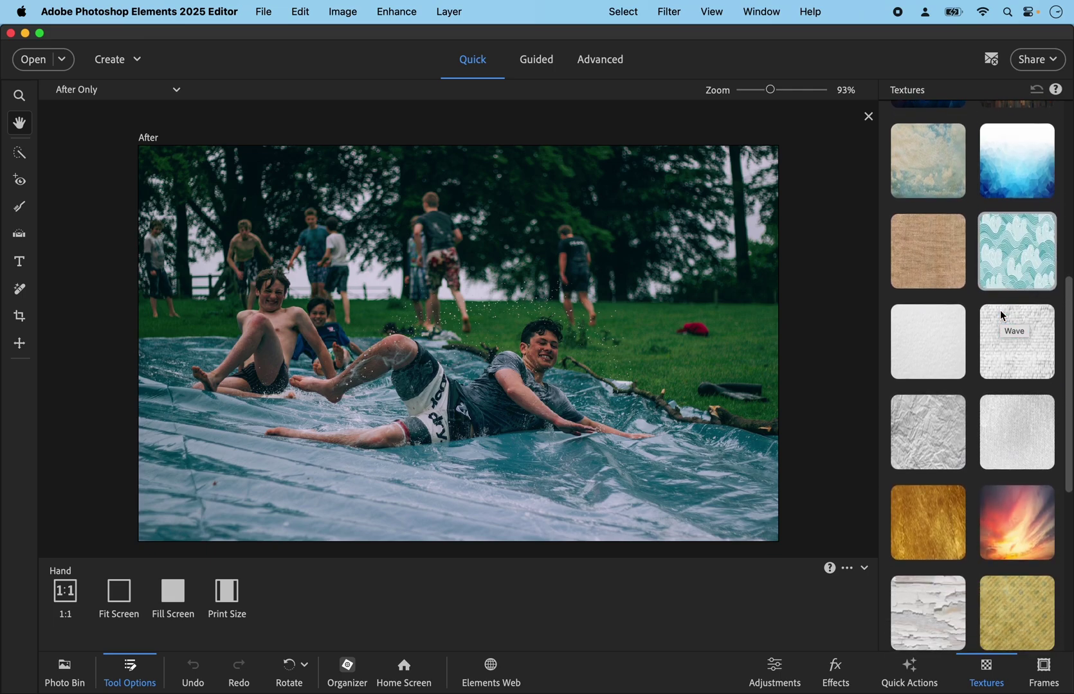
pyautogui.scroll(-3, 1001, 314)
pyautogui.scroll(-2, 1002, 312)
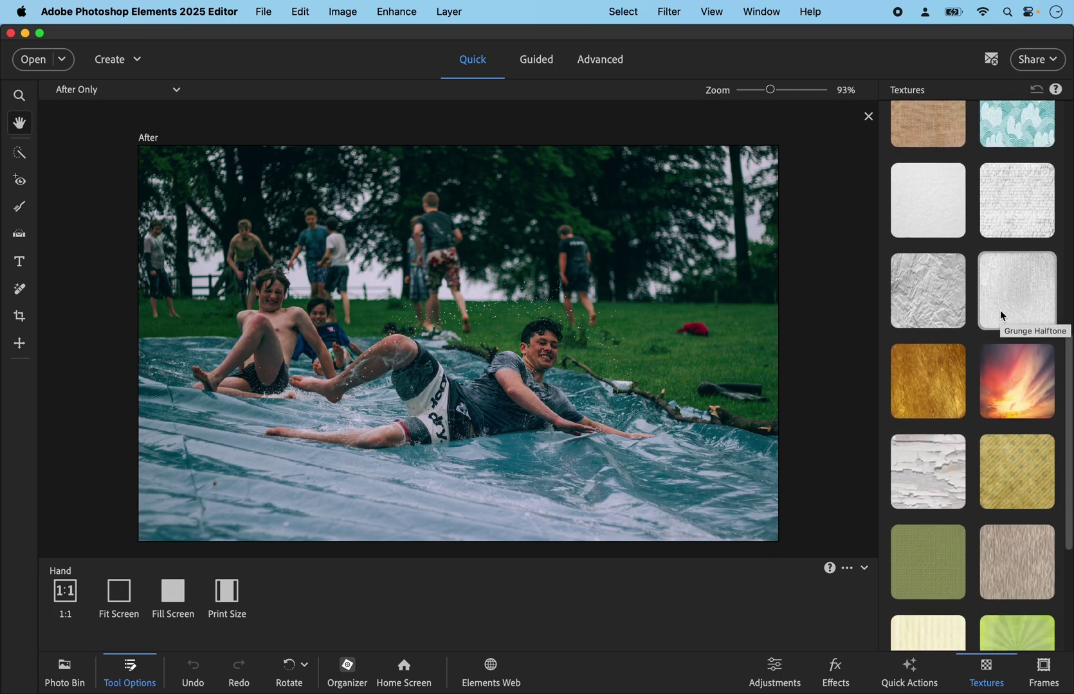
pyautogui.click(936, 371)
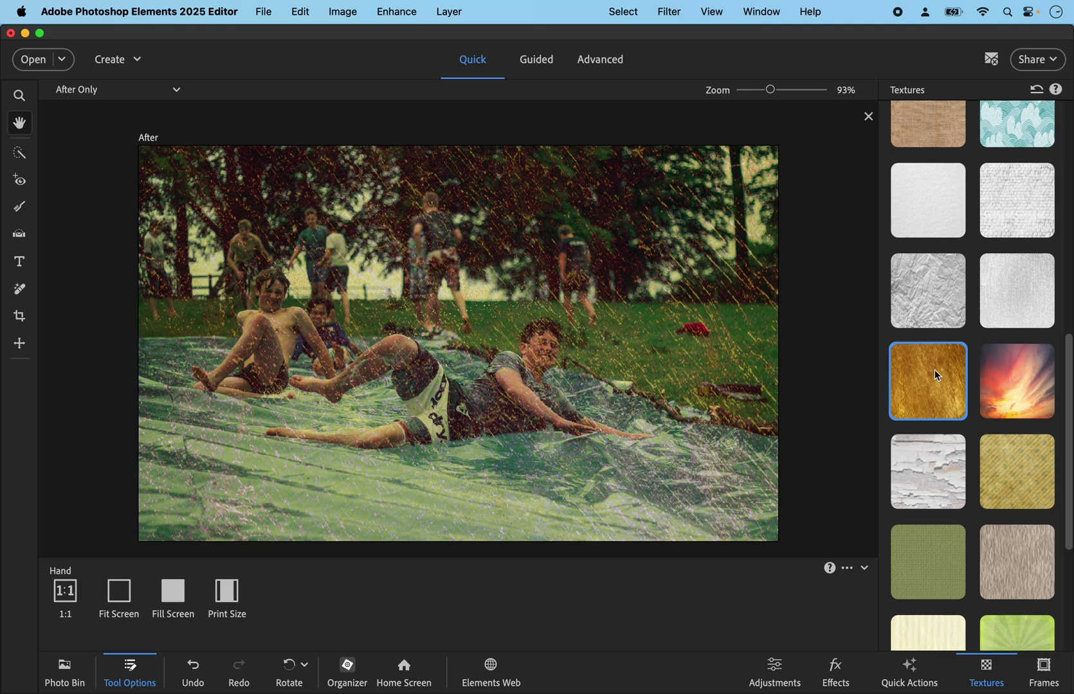
pyautogui.click(622, 74)
# - Set the Gold texture layer to 75% opacity and paint its mask gray over the sliding boys
pyautogui.click(1066, 115)
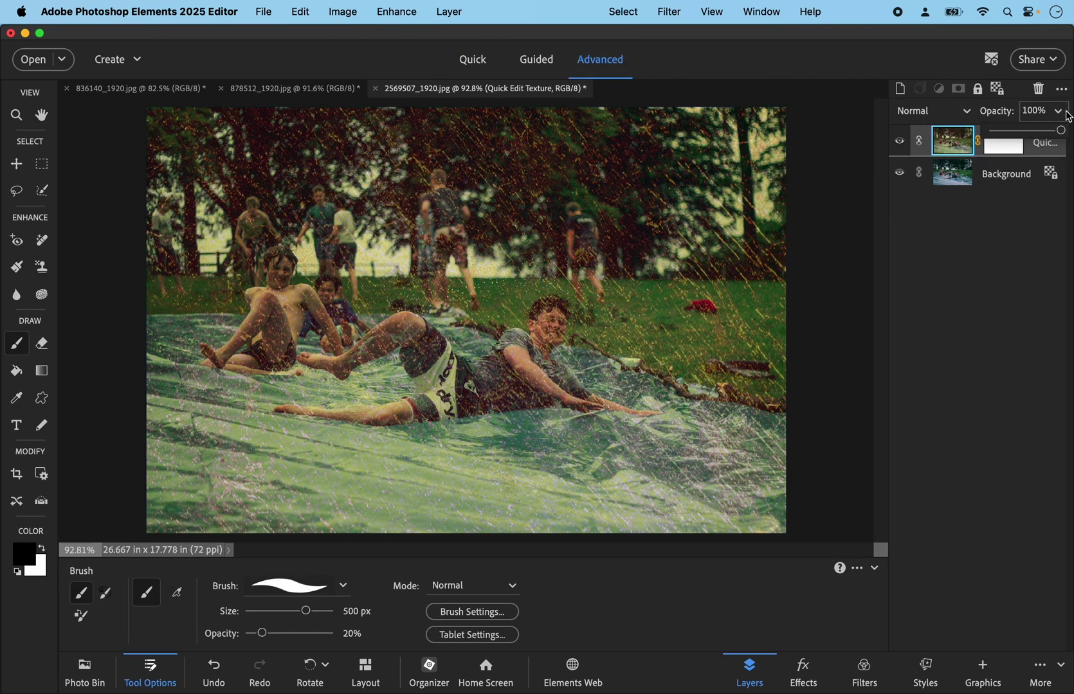
pyautogui.moveTo(1061, 130); pyautogui.dragTo(1043, 131)
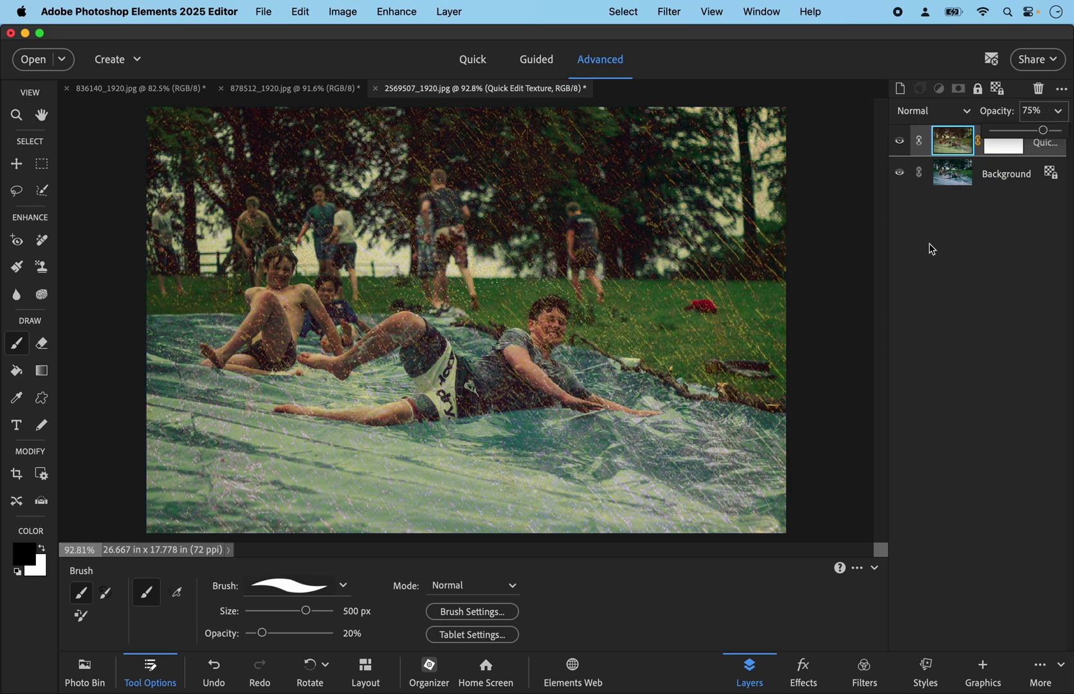
pyautogui.click(1003, 142)
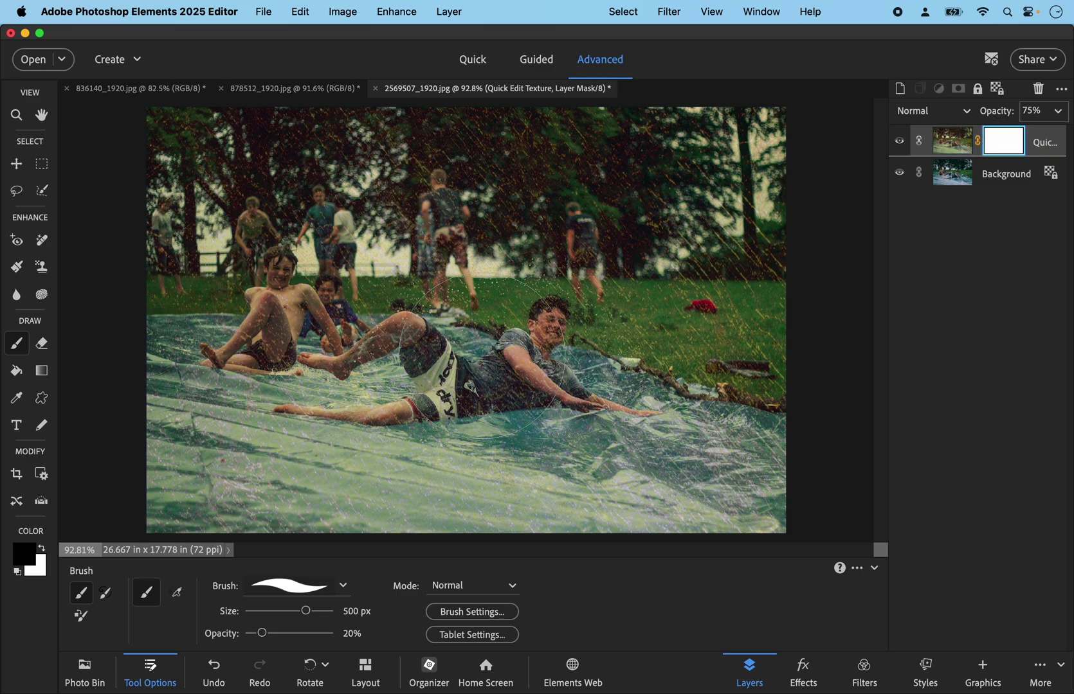
pyautogui.moveTo(508, 357)
pyautogui.mouseDown()
pyautogui.moveTo(489, 386)
pyautogui.moveTo(308, 309)
pyautogui.moveTo(410, 336)
pyautogui.moveTo(498, 331)
pyautogui.moveTo(505, 353)
pyautogui.mouseUp()
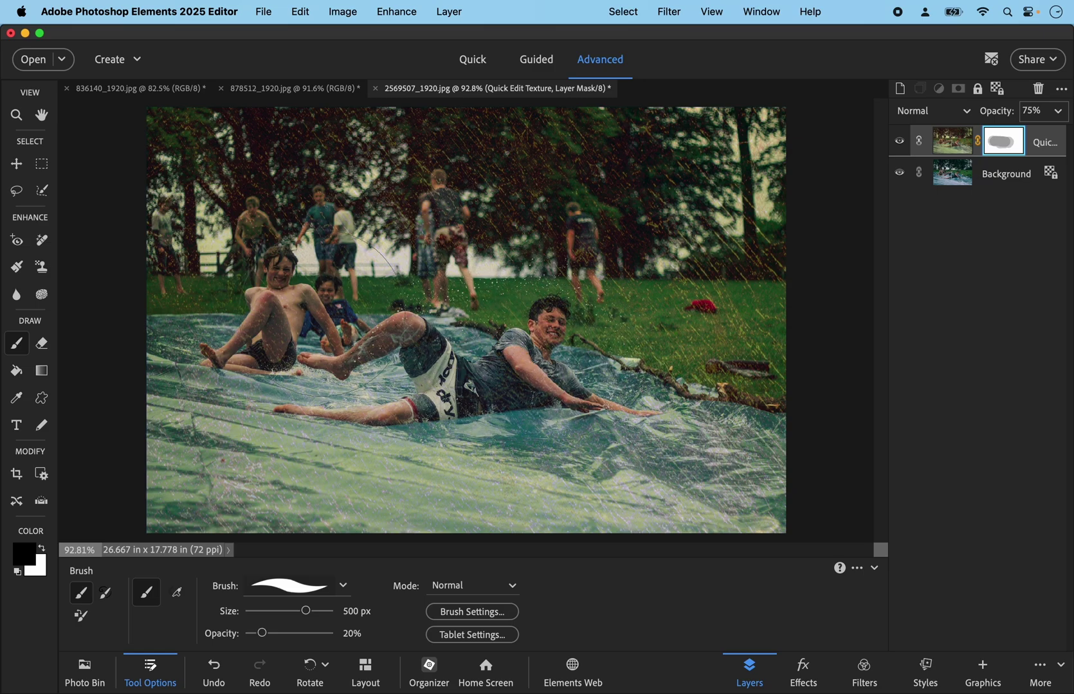
pyautogui.moveTo(328, 337); pyautogui.dragTo(341, 311)
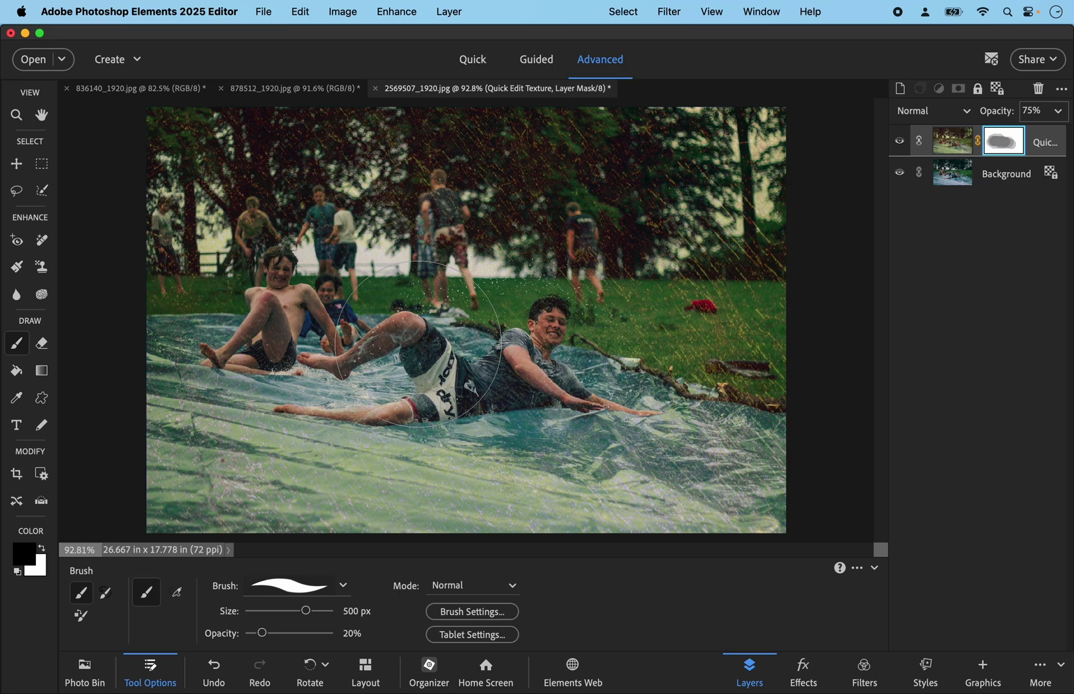
pyautogui.click(457, 328)
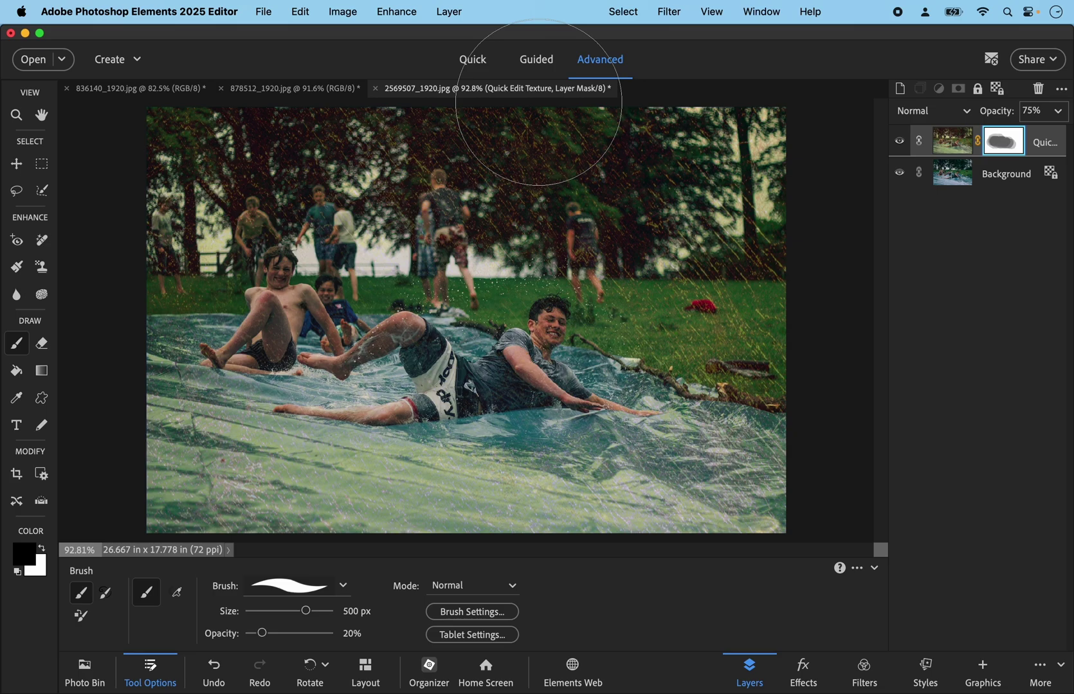
# - Close the slip-and-slide photo without saving and give the portrait a multicolored bokeh texture in Quick mode
pyautogui.click(376, 89)
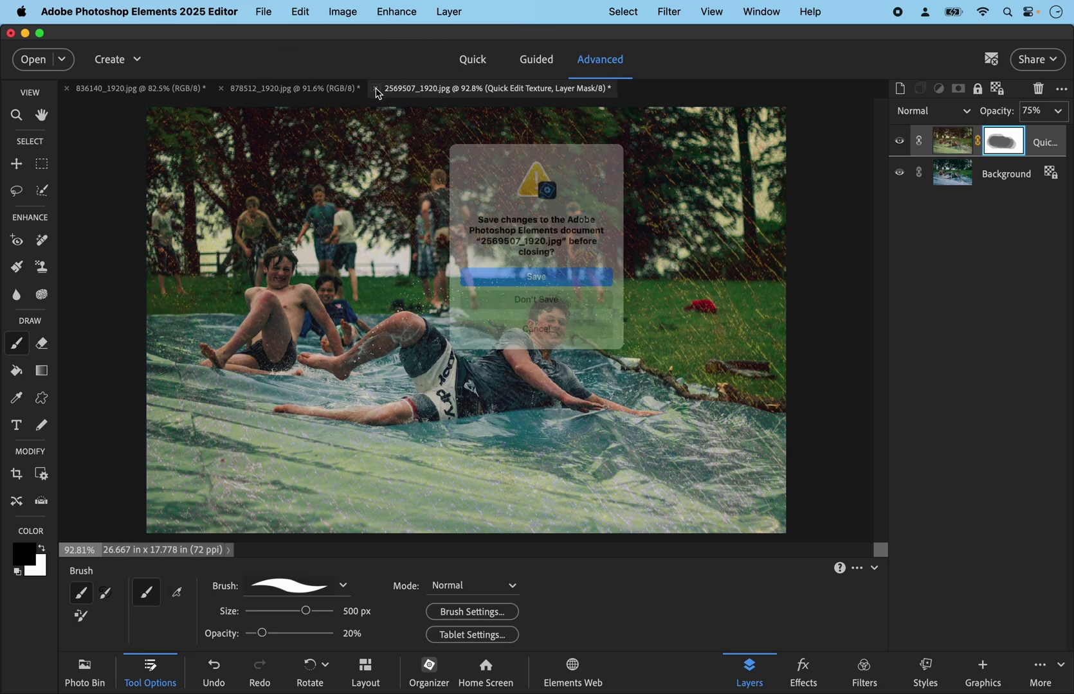
pyautogui.click(557, 313)
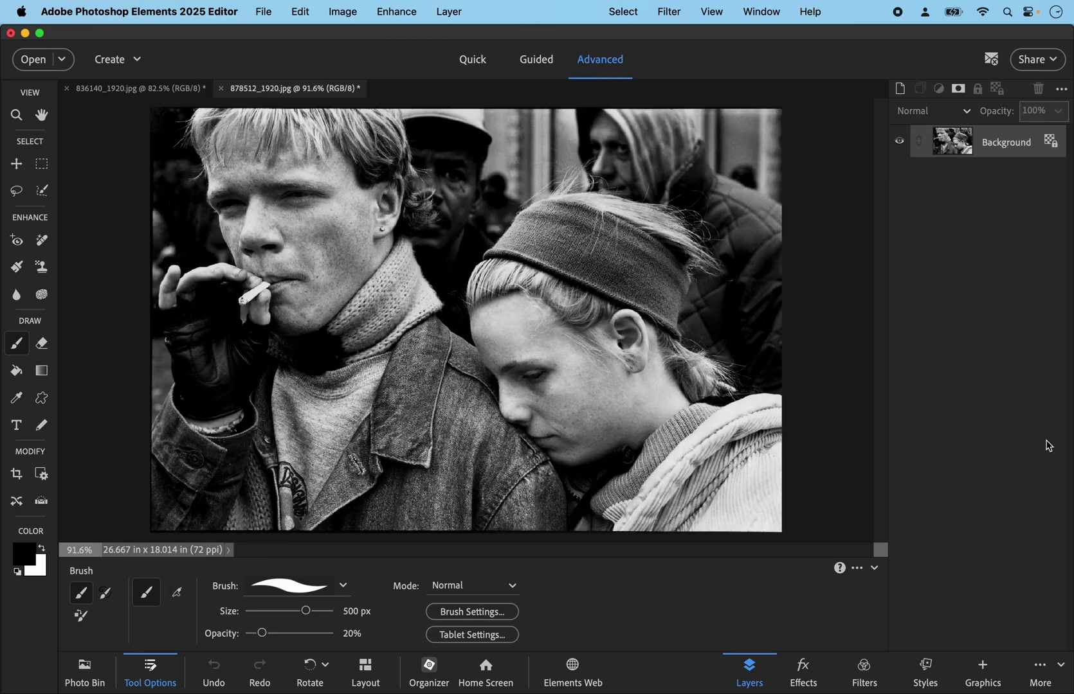
pyautogui.click(472, 65)
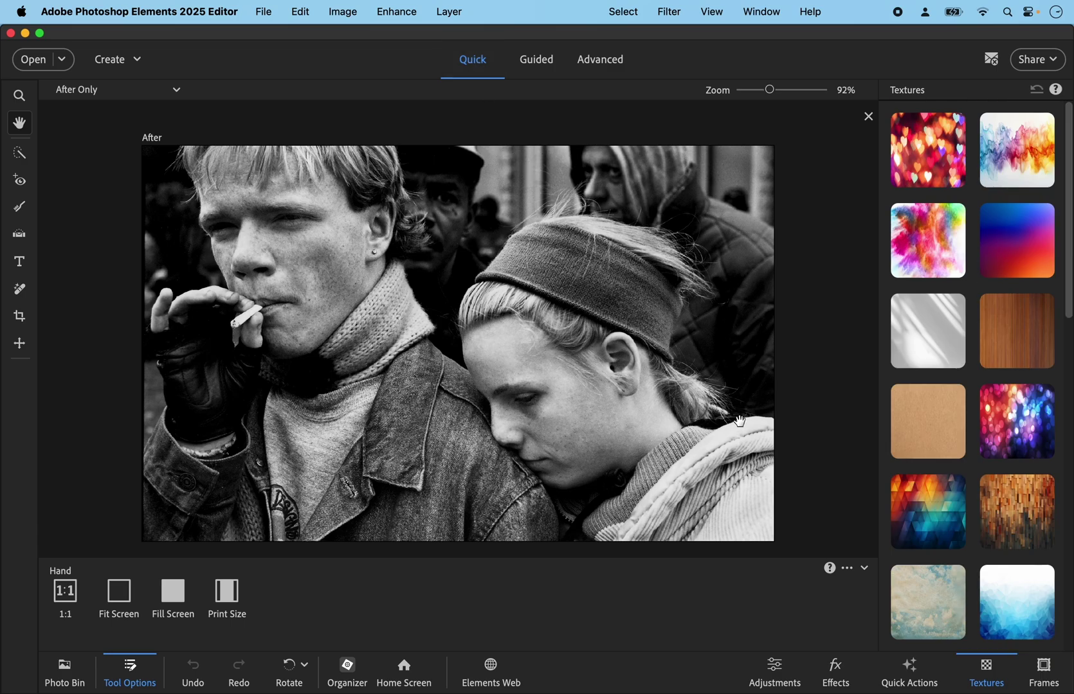
pyautogui.click(1011, 407)
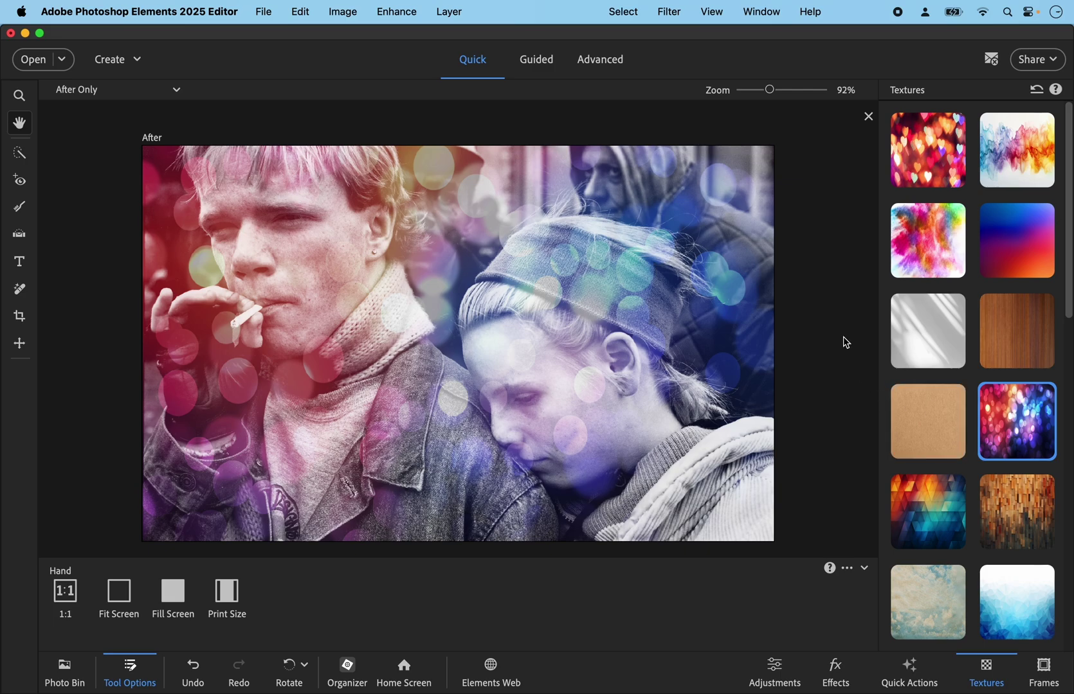
# - In Advanced mode, paint the bokeh layer's mask gray over the two faces to fade the texture
pyautogui.click(596, 58)
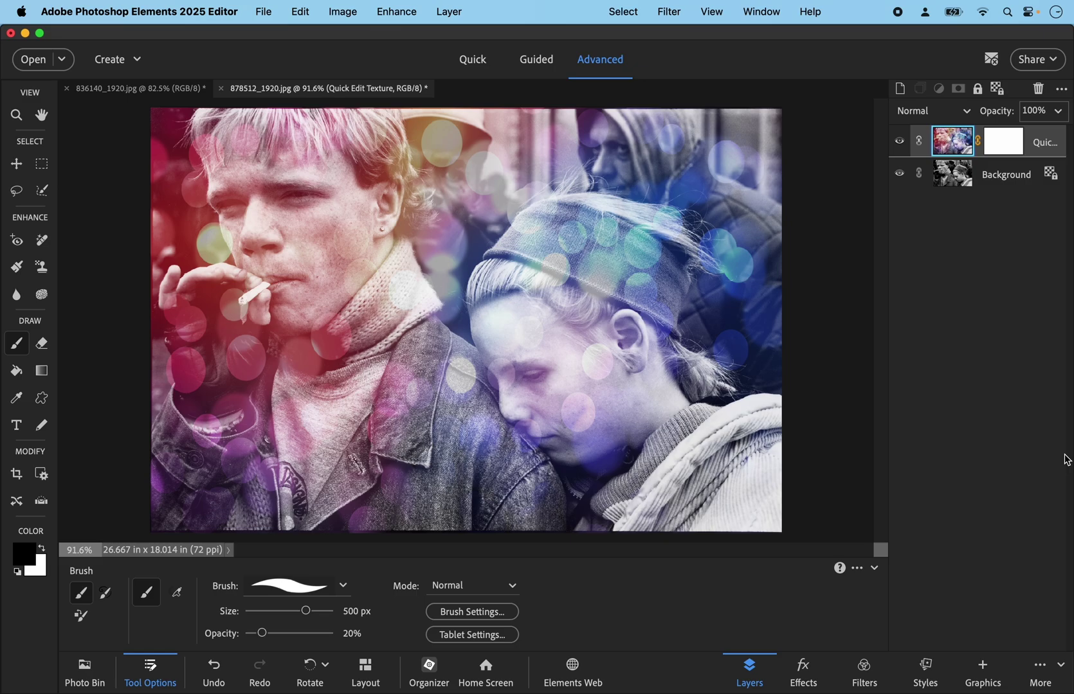
pyautogui.click(1015, 151)
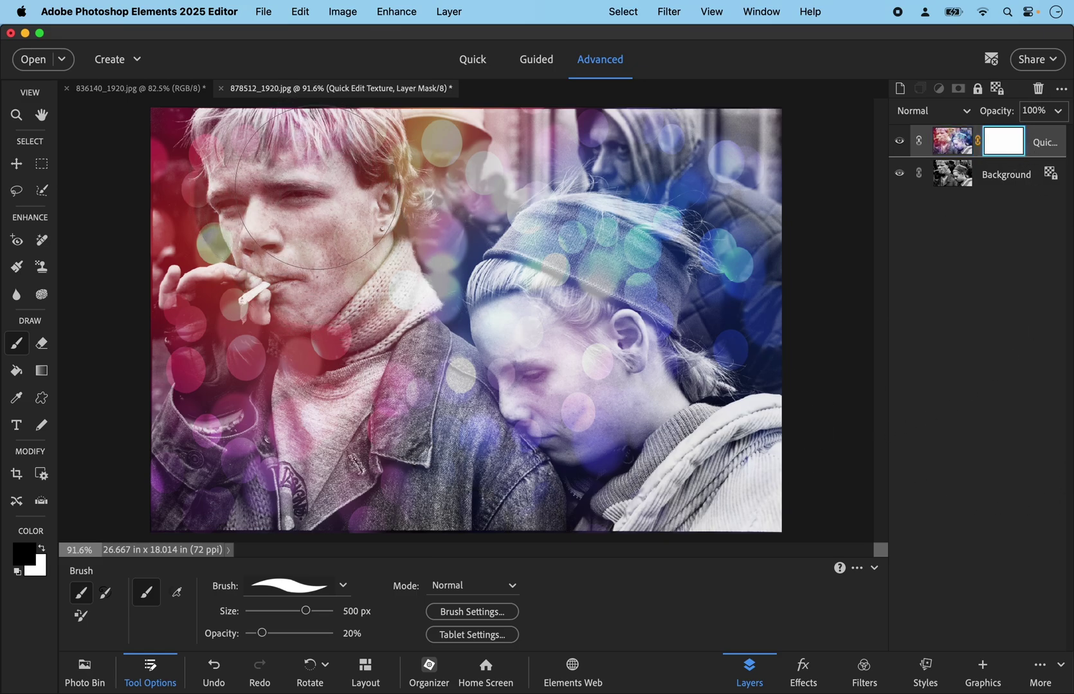
pyautogui.moveTo(317, 187)
pyautogui.mouseDown()
pyautogui.moveTo(350, 193)
pyautogui.moveTo(536, 296)
pyautogui.moveTo(518, 270)
pyautogui.moveTo(547, 354)
pyautogui.moveTo(560, 344)
pyautogui.moveTo(290, 244)
pyautogui.moveTo(194, 170)
pyautogui.moveTo(334, 180)
pyautogui.moveTo(604, 334)
pyautogui.moveTo(561, 325)
pyautogui.mouseUp()
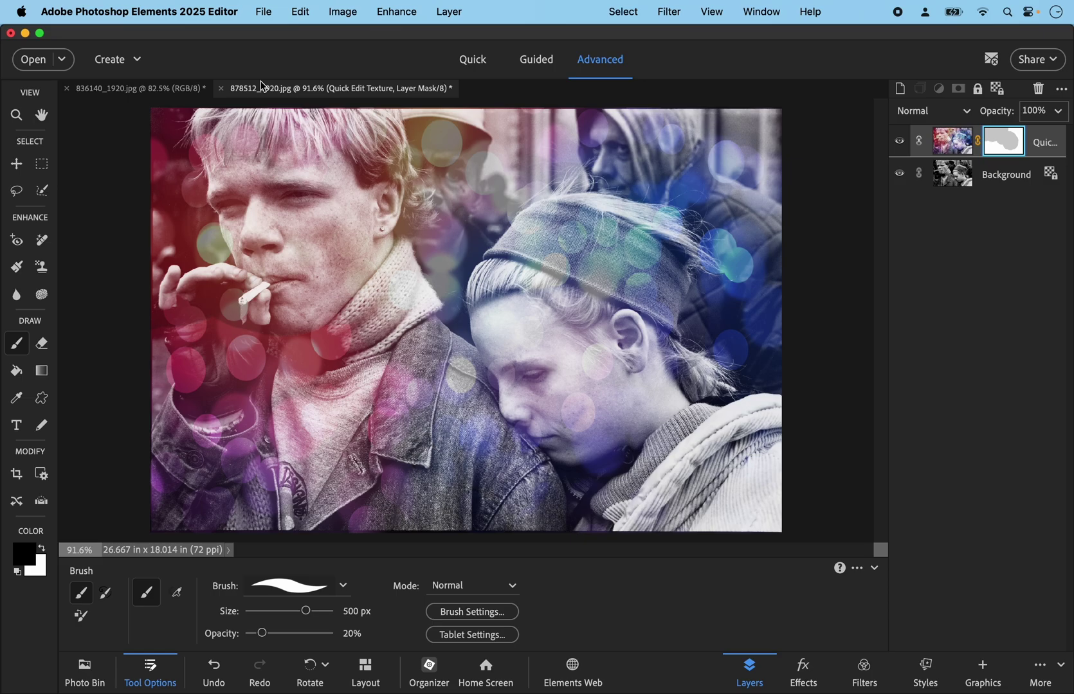
# - Close the portrait unsaved and apply the rainbow triangle texture to concert photo 836140_1920.jpg
pyautogui.click(221, 89)
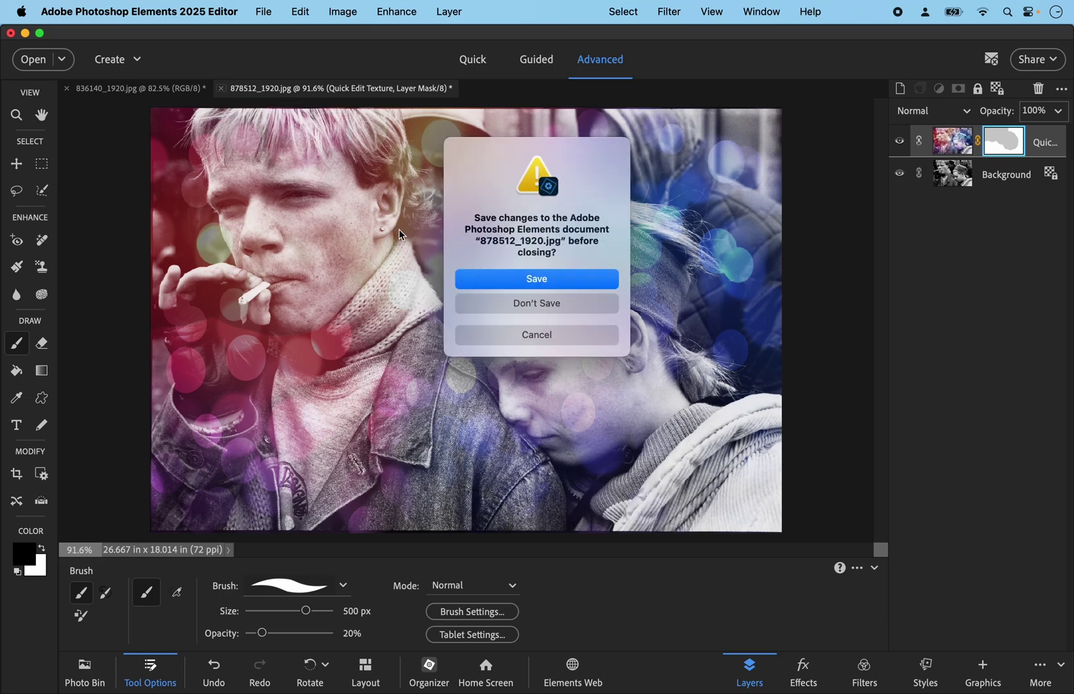
pyautogui.click(521, 304)
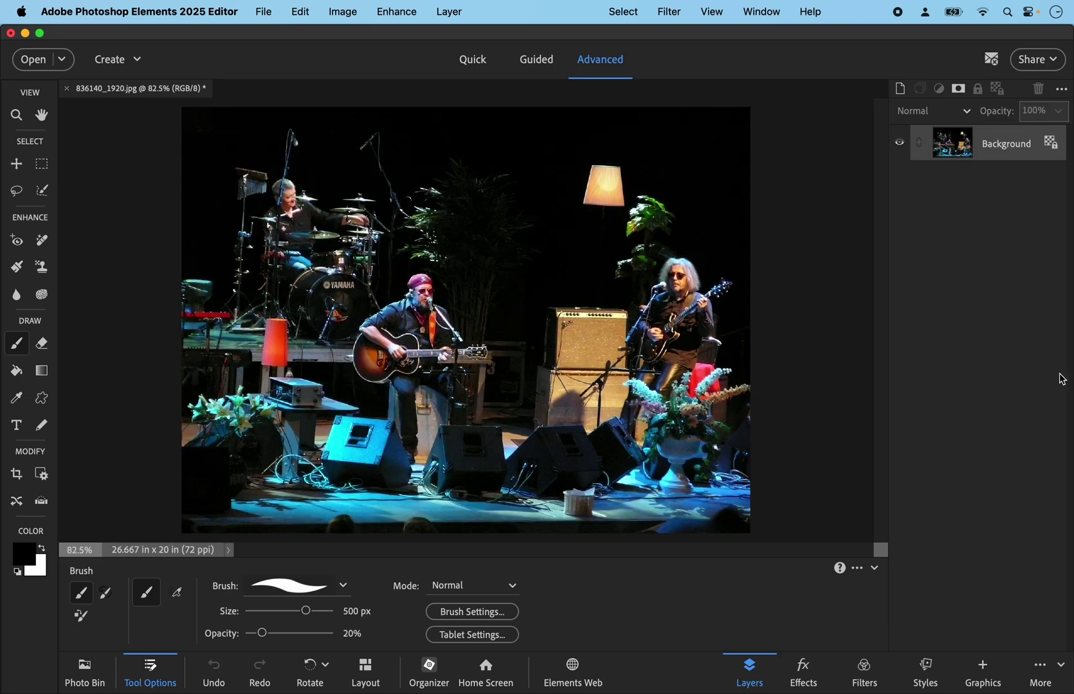
pyautogui.click(483, 65)
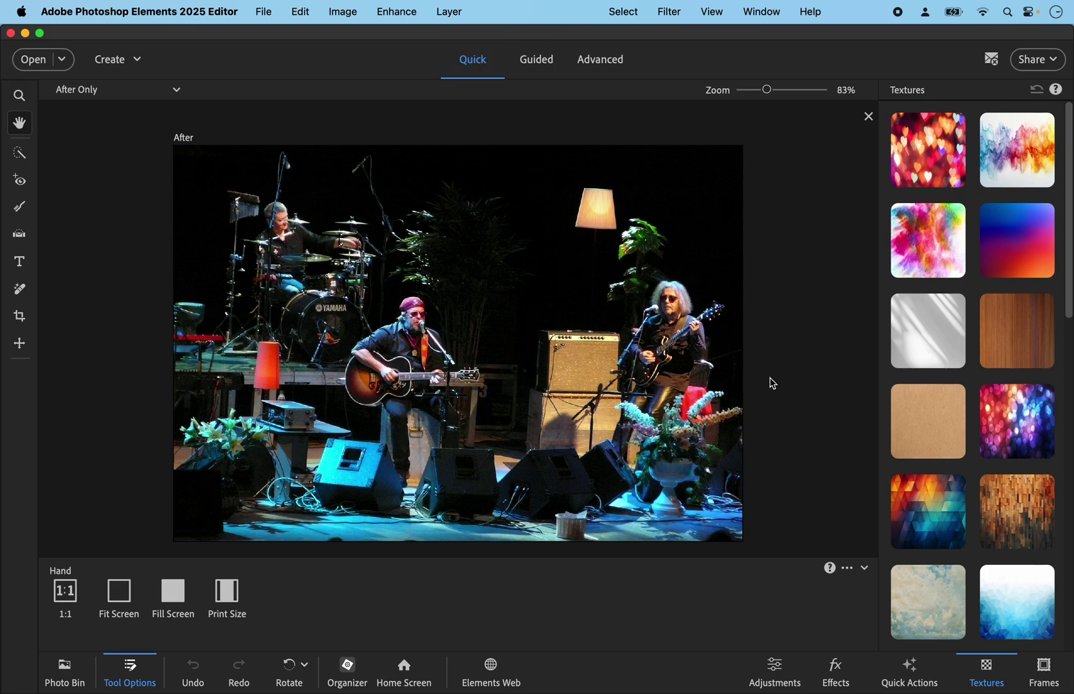
pyautogui.click(944, 507)
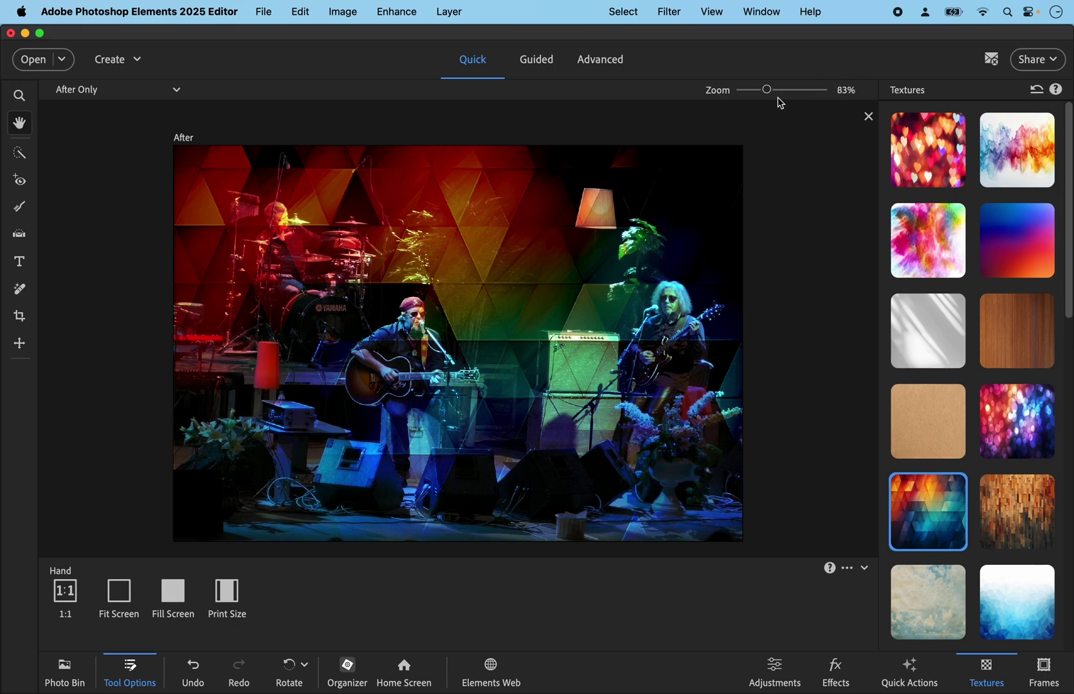
pyautogui.click(601, 67)
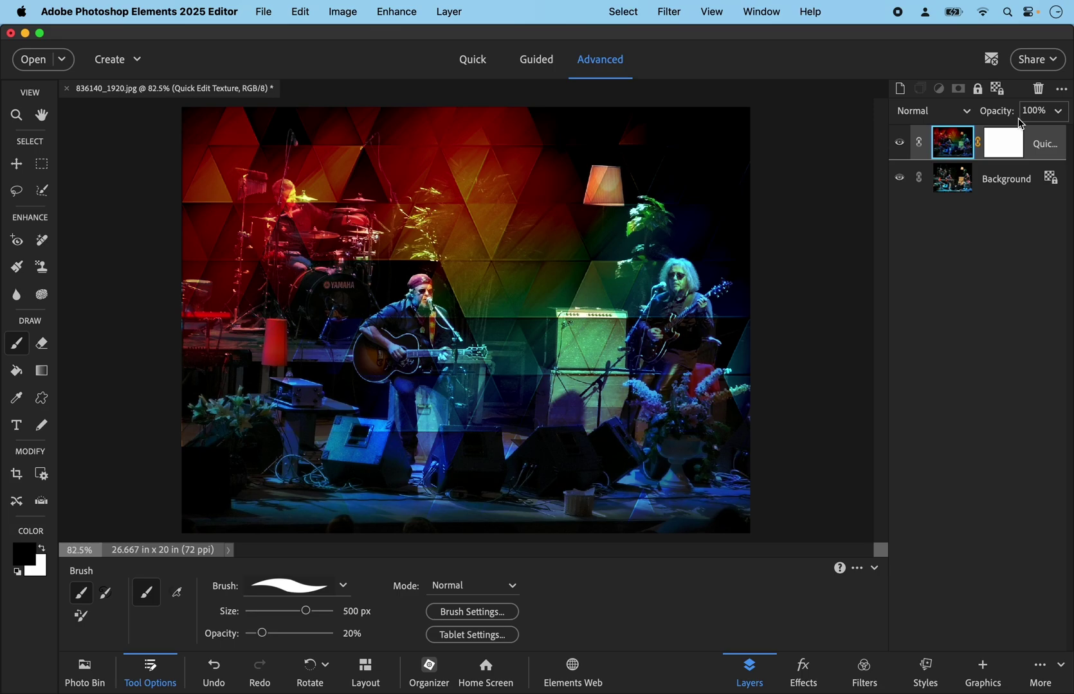
# - Lower the triangle texture layer's opacity to 75%
pyautogui.click(1059, 111)
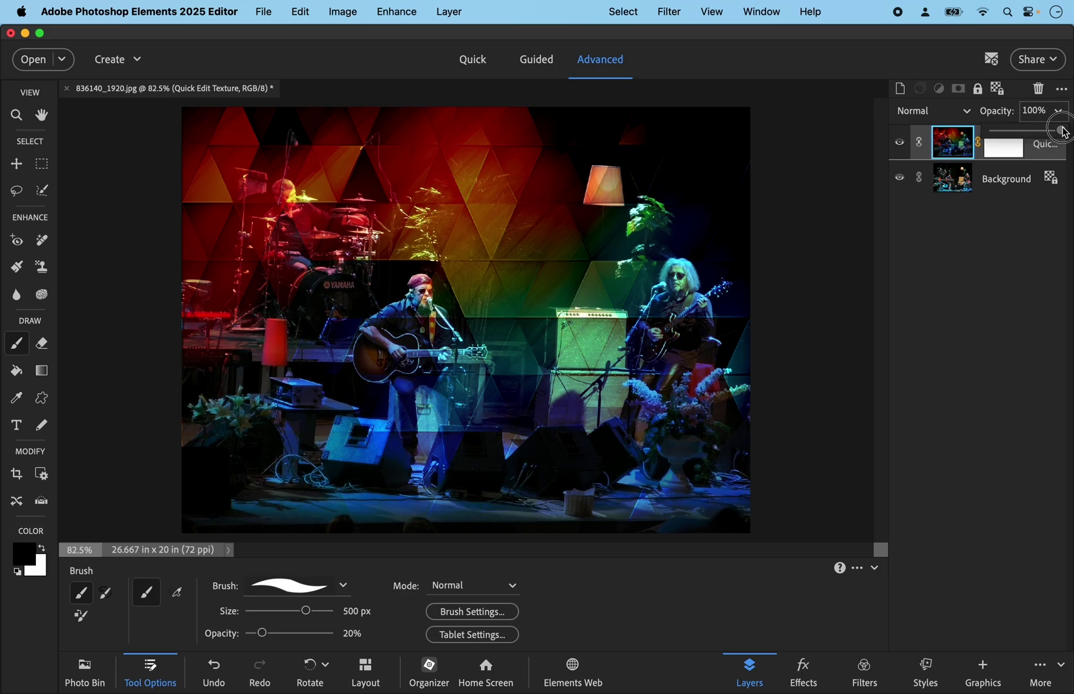
pyautogui.moveTo(1065, 132); pyautogui.dragTo(1044, 133)
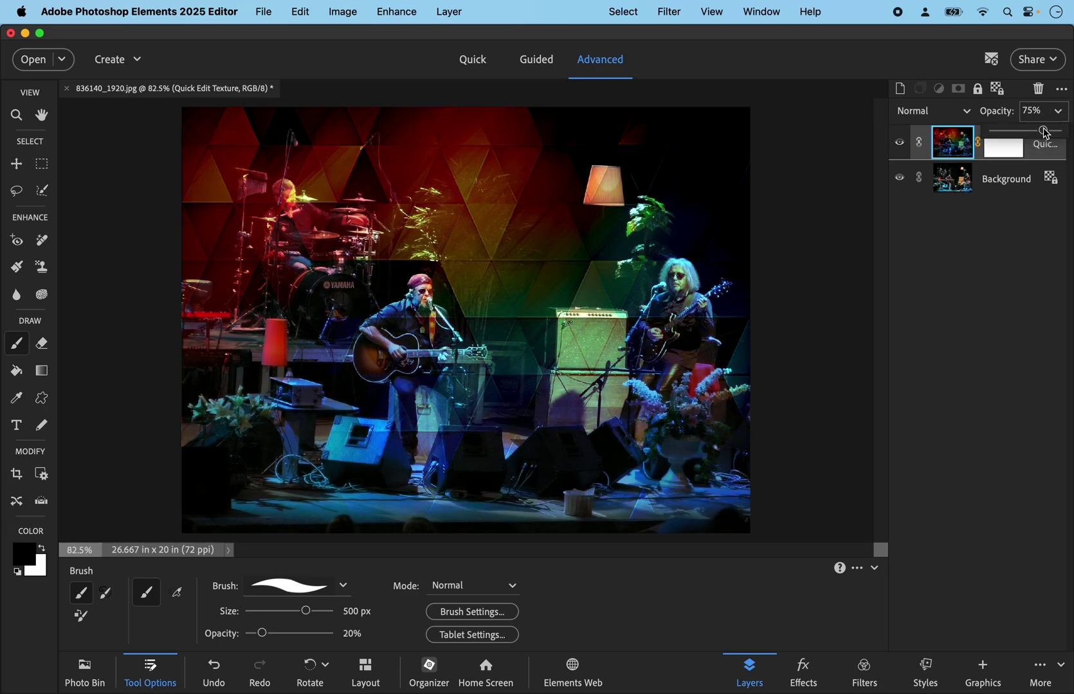
pyautogui.click(997, 265)
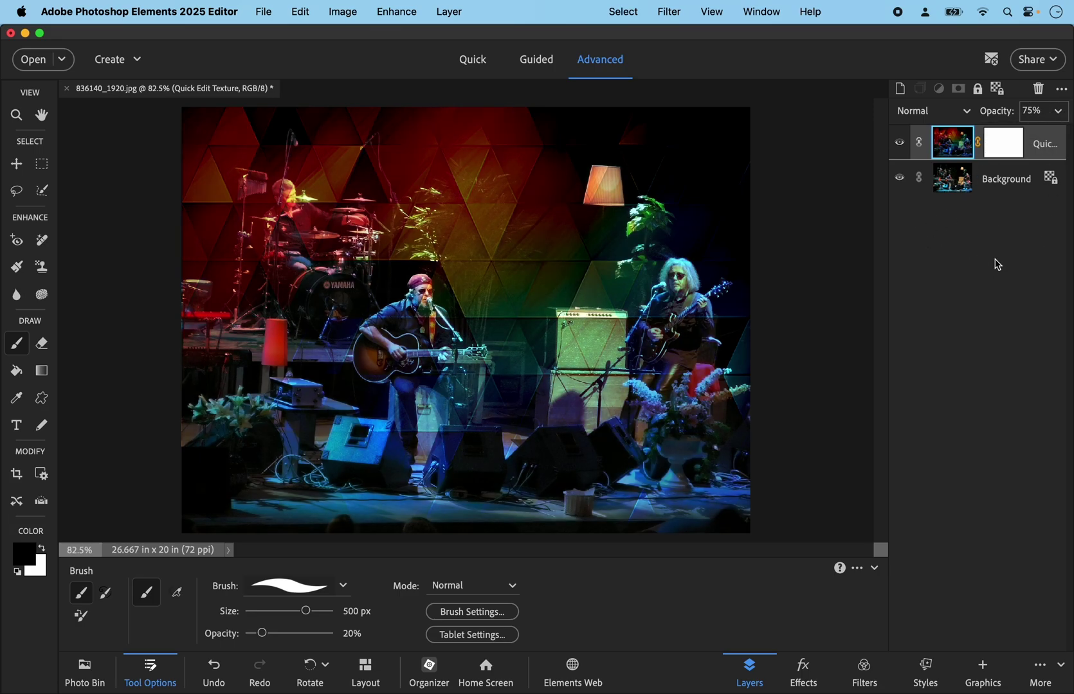
# - Paint the texture mask gray across the lower stage, bottom-left plant and bottom-left corner
pyautogui.click(1001, 144)
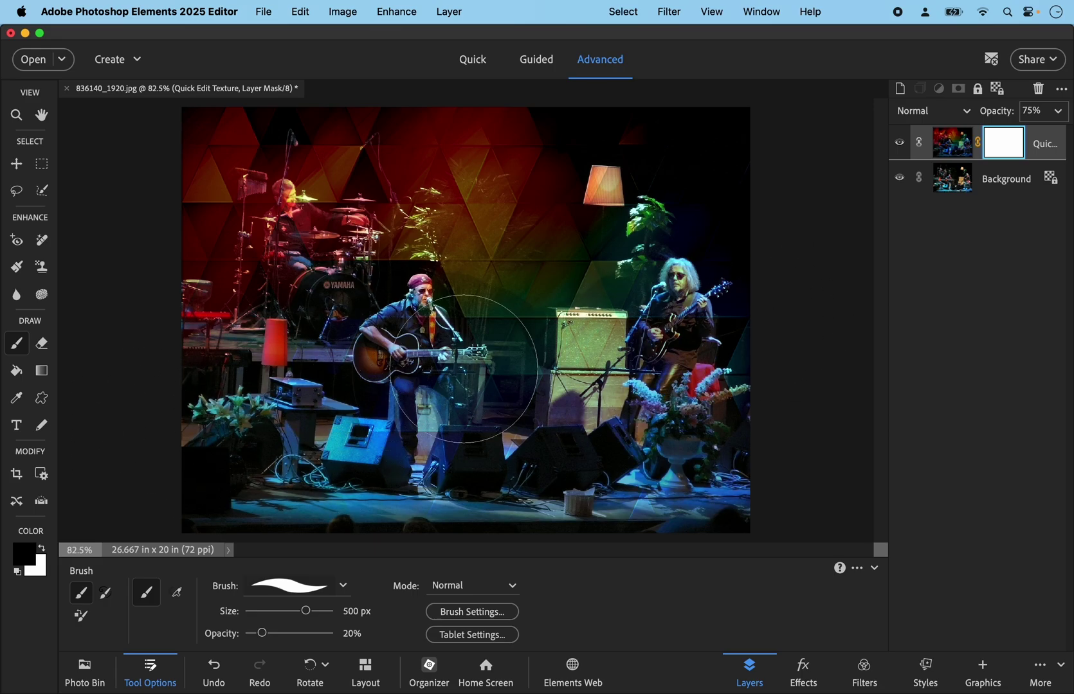
pyautogui.moveTo(558, 508); pyautogui.dragTo(734, 442)
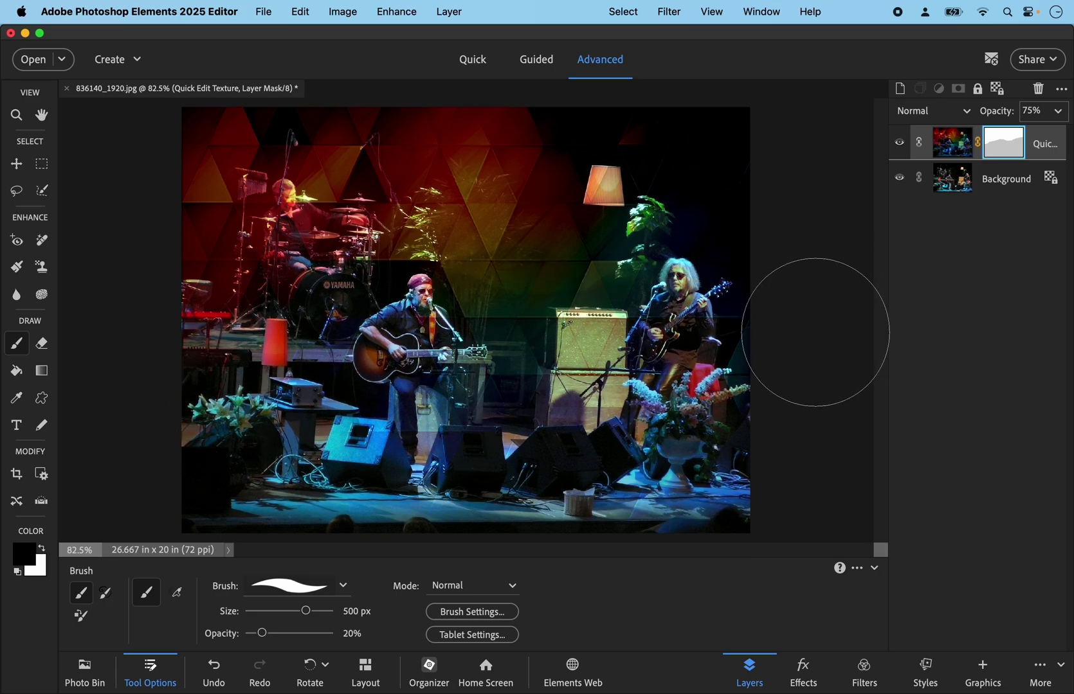
pyautogui.moveTo(707, 448)
pyautogui.mouseDown()
pyautogui.moveTo(428, 457)
pyautogui.moveTo(246, 409)
pyautogui.mouseUp()
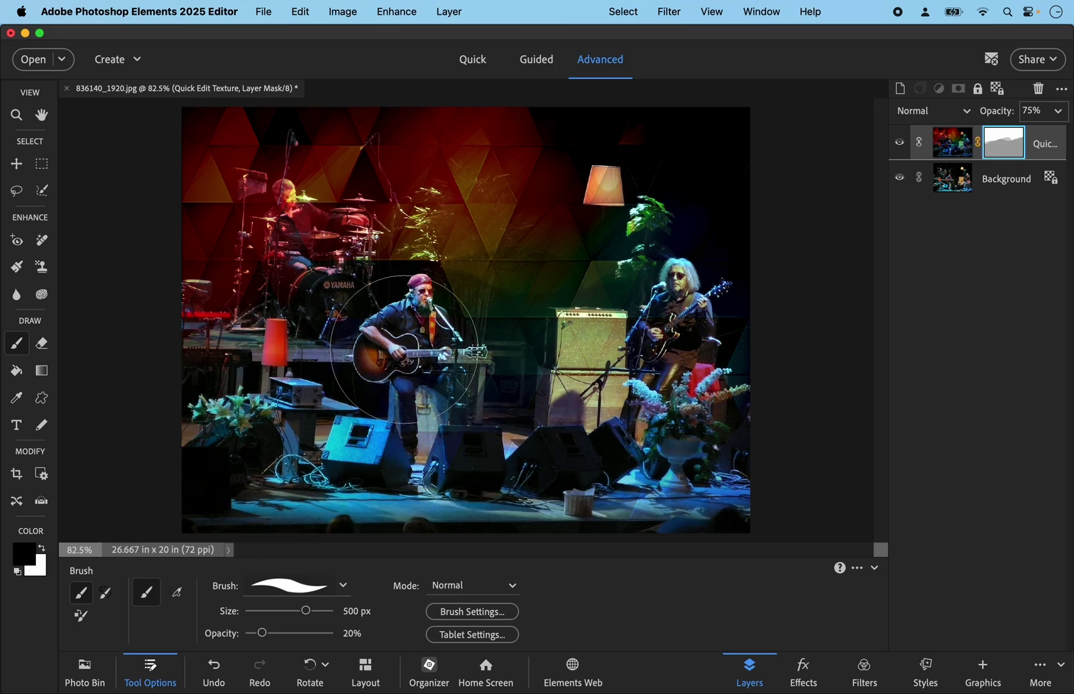
pyautogui.moveTo(449, 498)
pyautogui.mouseDown()
pyautogui.moveTo(510, 473)
pyautogui.moveTo(224, 526)
pyautogui.moveTo(156, 515)
pyautogui.mouseUp()
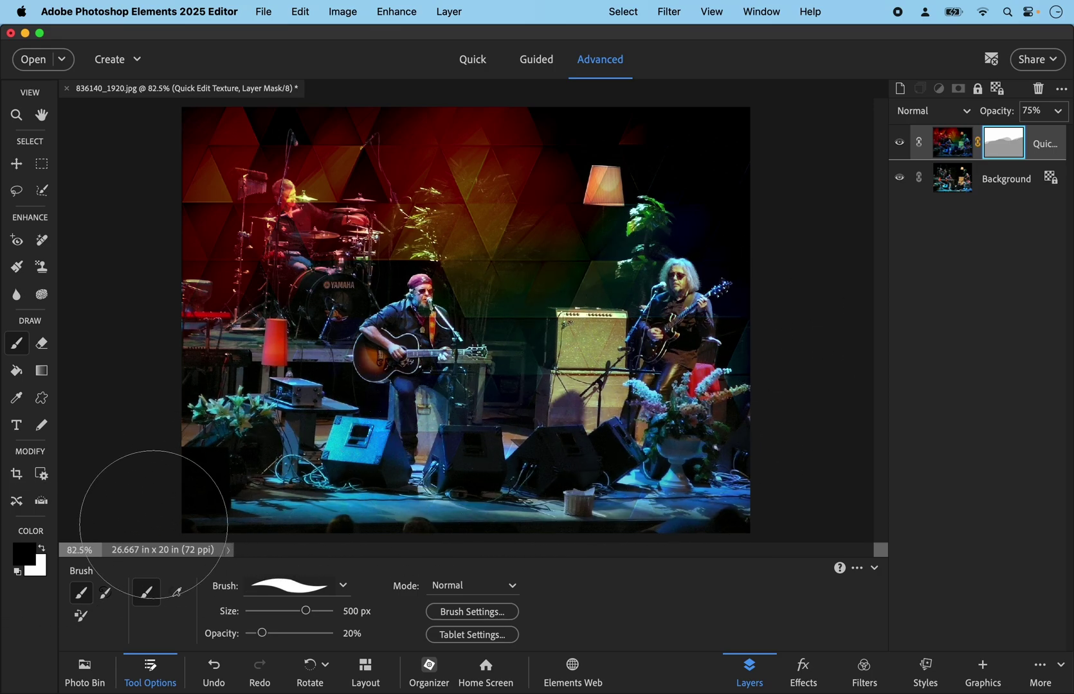